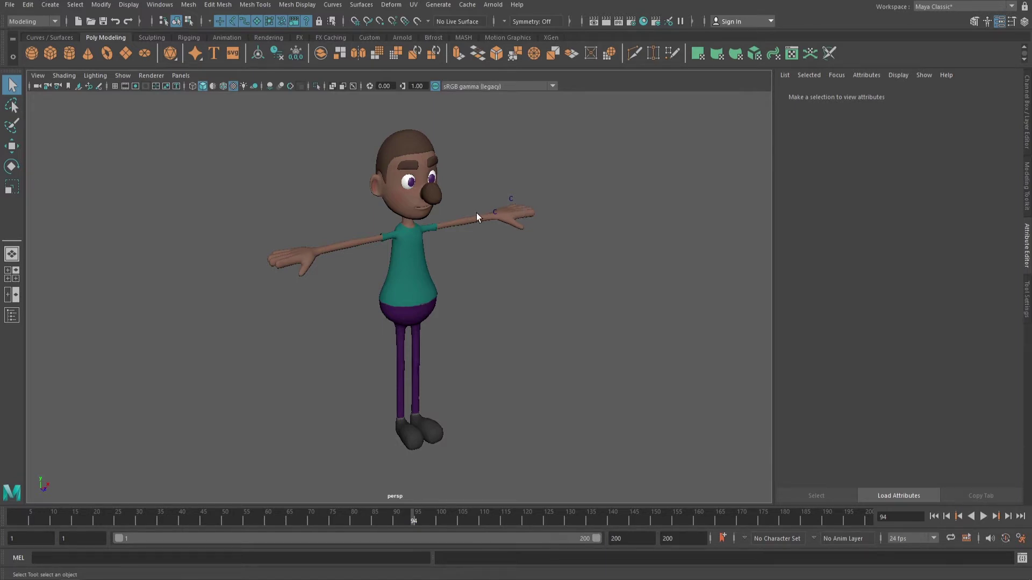
left_click_drag(414, 256, 461, 307, "alt")
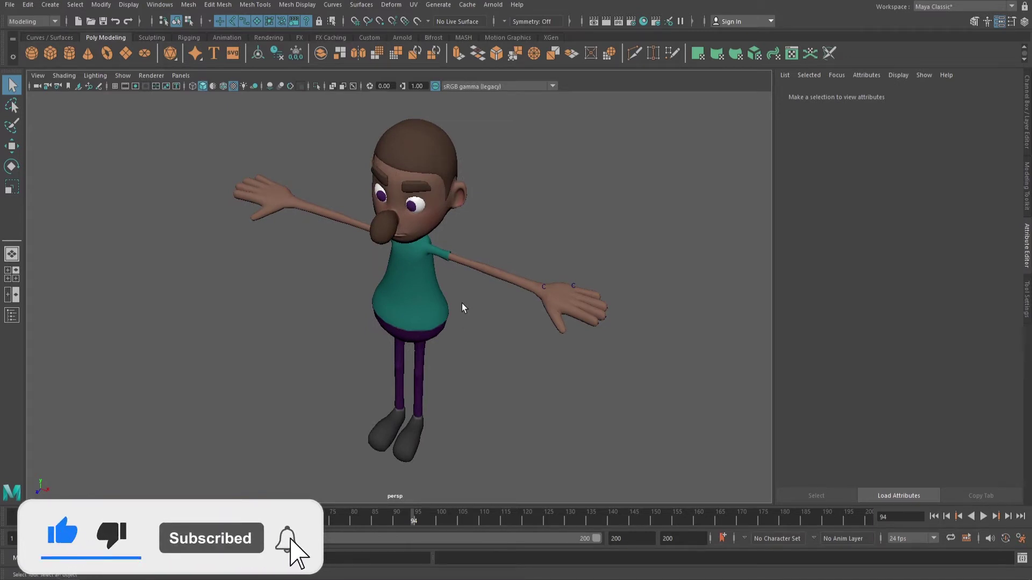
left_click_drag(421, 301, 389, 298, "alt")
middle_click_drag(390, 298, 382, 290, "alt")
left_click_drag(382, 290, 430, 343, "alt")
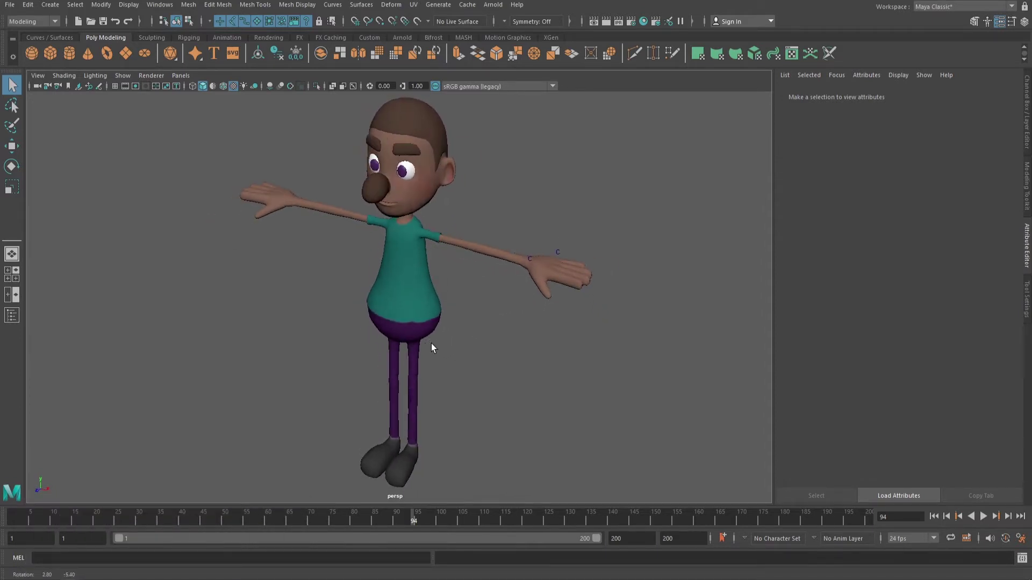
left_click_drag(366, 340, 357, 342, "alt")
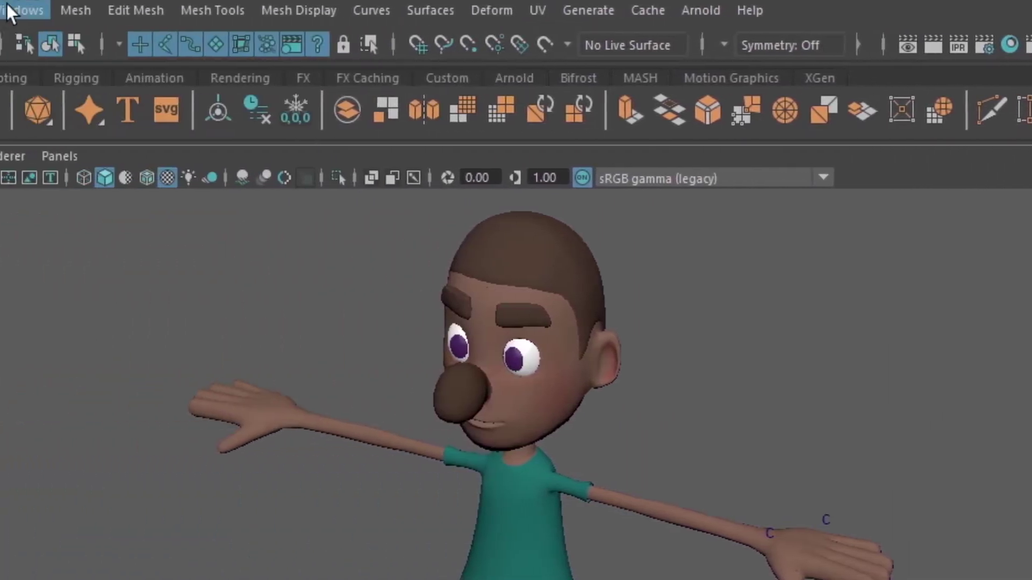
Step: Open the Hypershade and move its window down so the character's upper body is visible
left_click(255, 10)
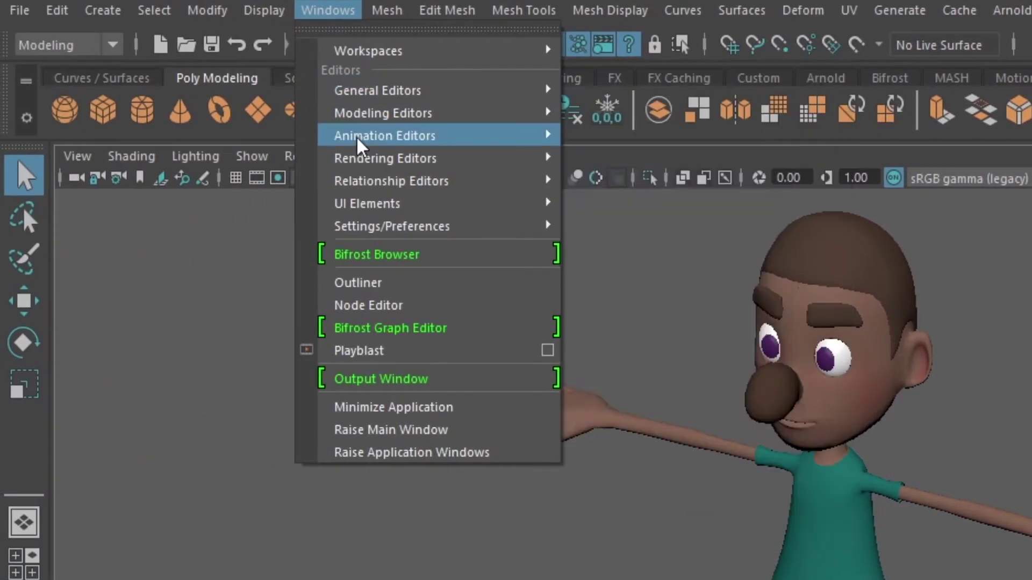
mouse_move(377, 159)
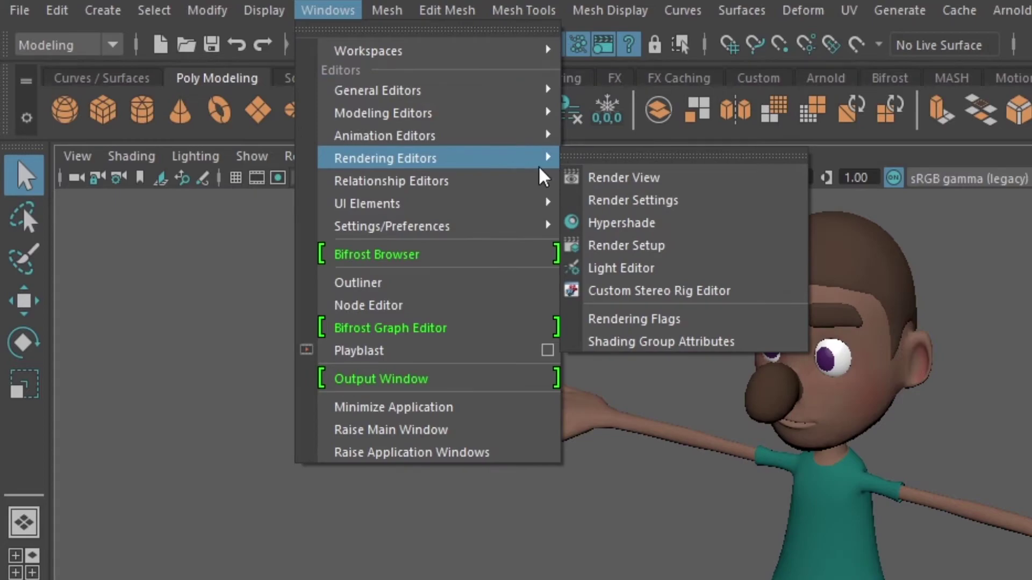
left_click(653, 224)
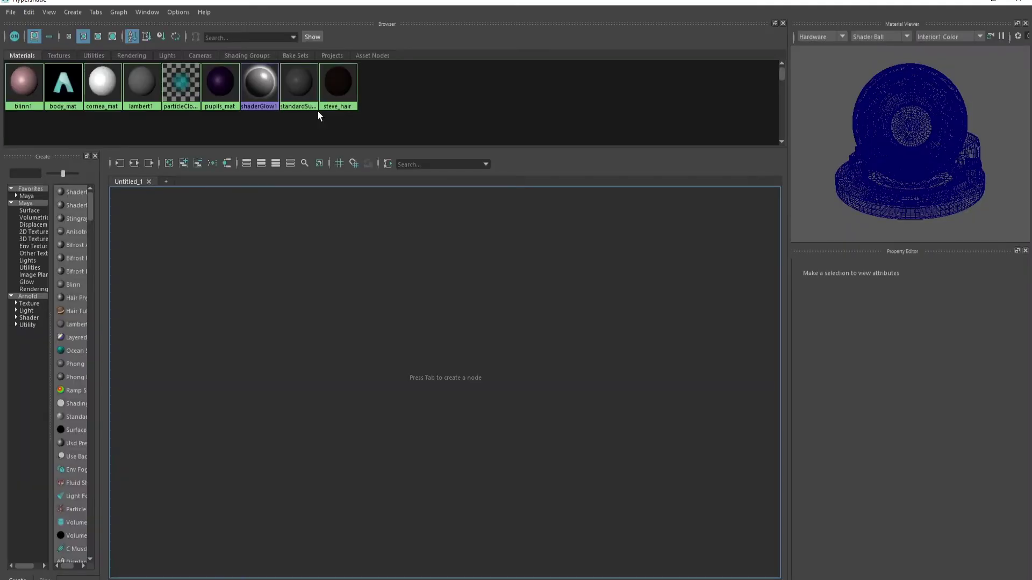
left_click_drag(272, 3, 366, 266)
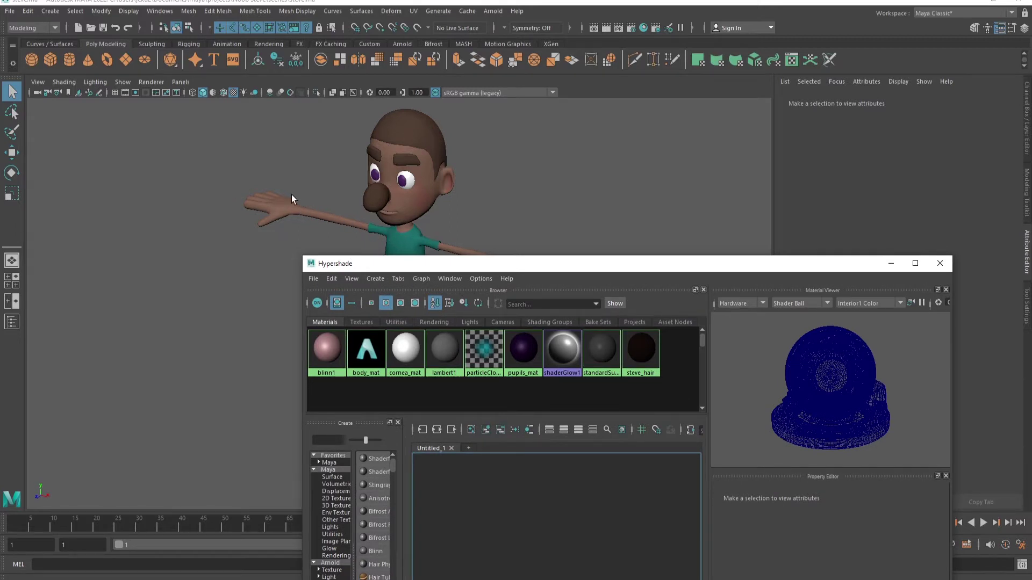
Step: Select the character's body to identify its material, and place body_mat in the Hypershade work area with free space beside it
left_click(399, 232)
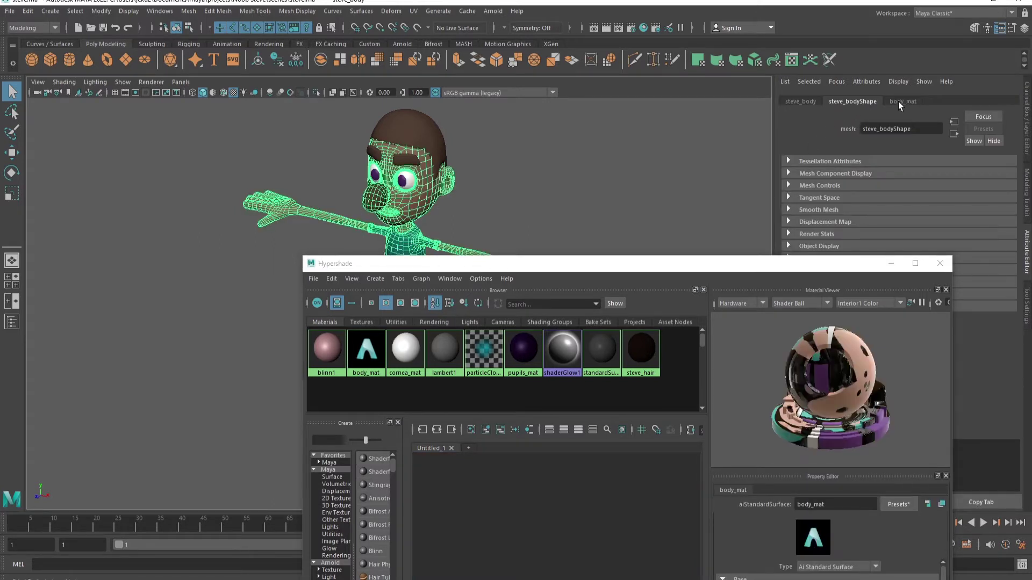
left_click_drag(598, 267, 486, 70)
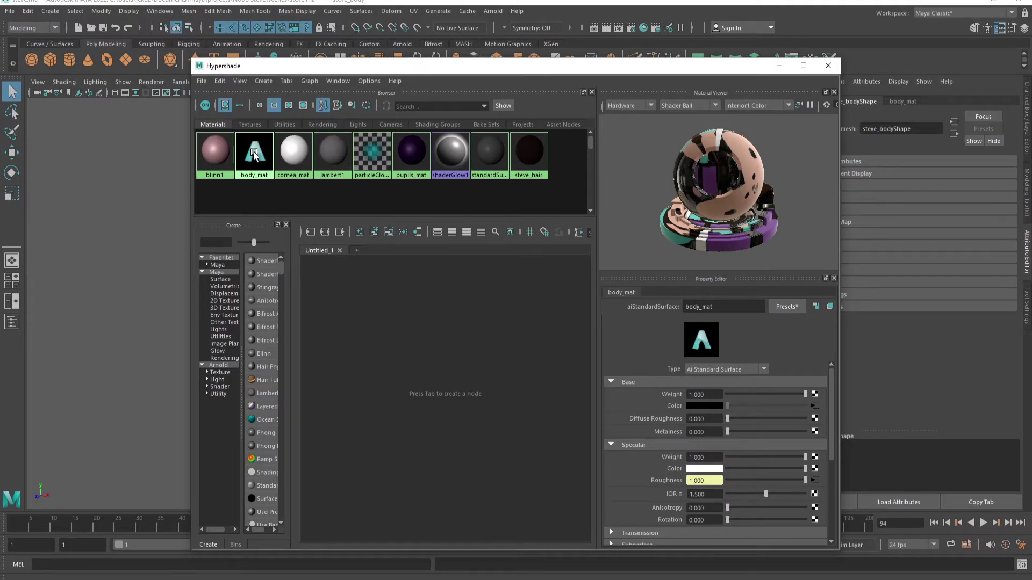
left_click_drag(254, 155, 491, 336)
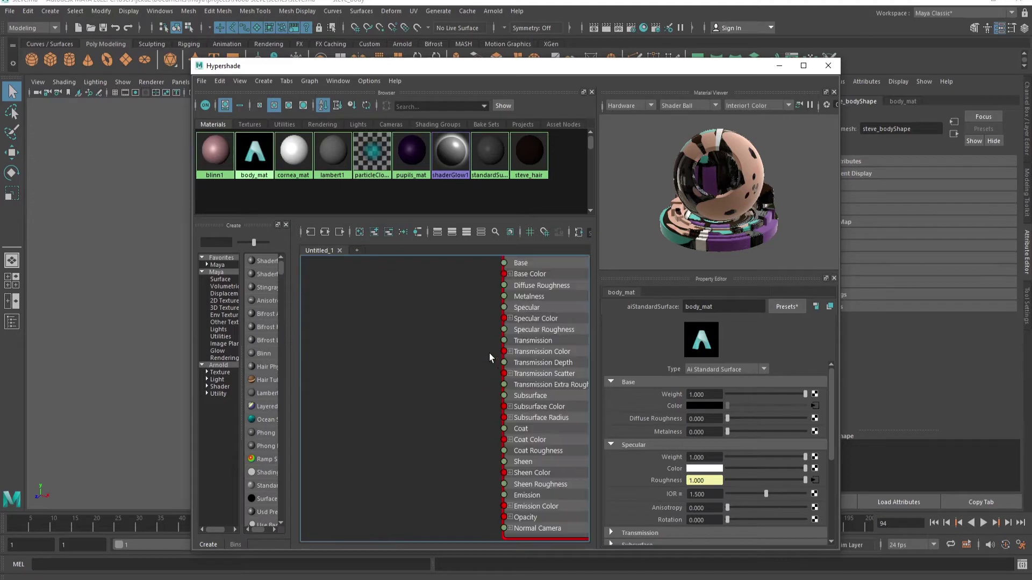
left_click_drag(520, 299, 550, 272)
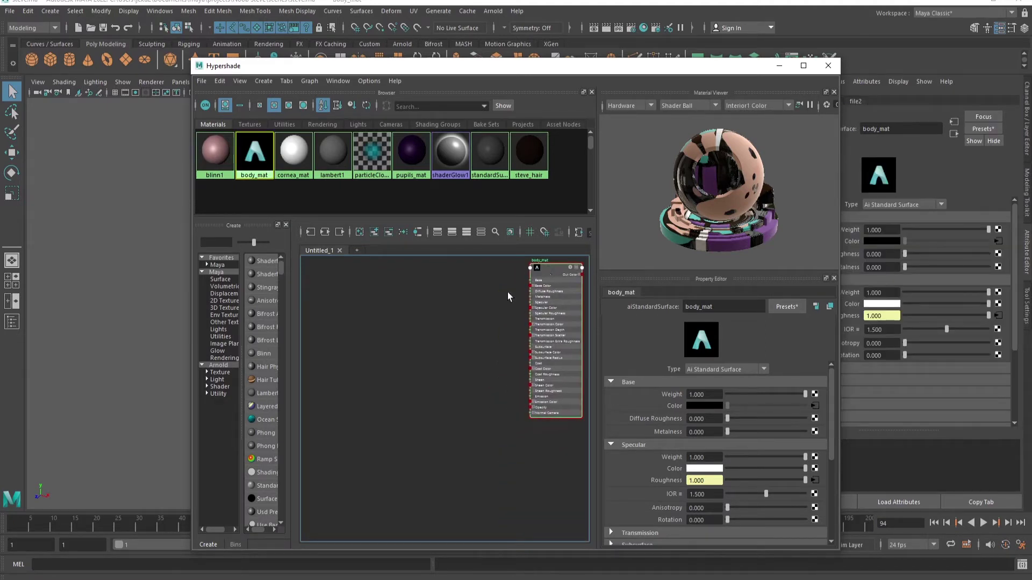
left_click(424, 349)
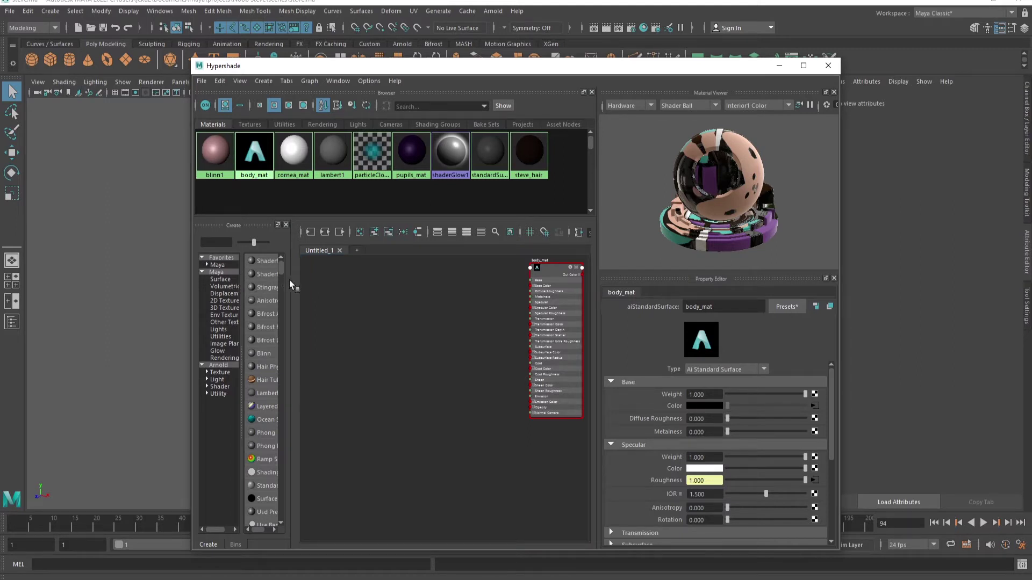
Step: Create an aiToon shader in the Hypershade graph and place it with its shading group beside body_mat
left_click_drag(295, 284, 300, 282)
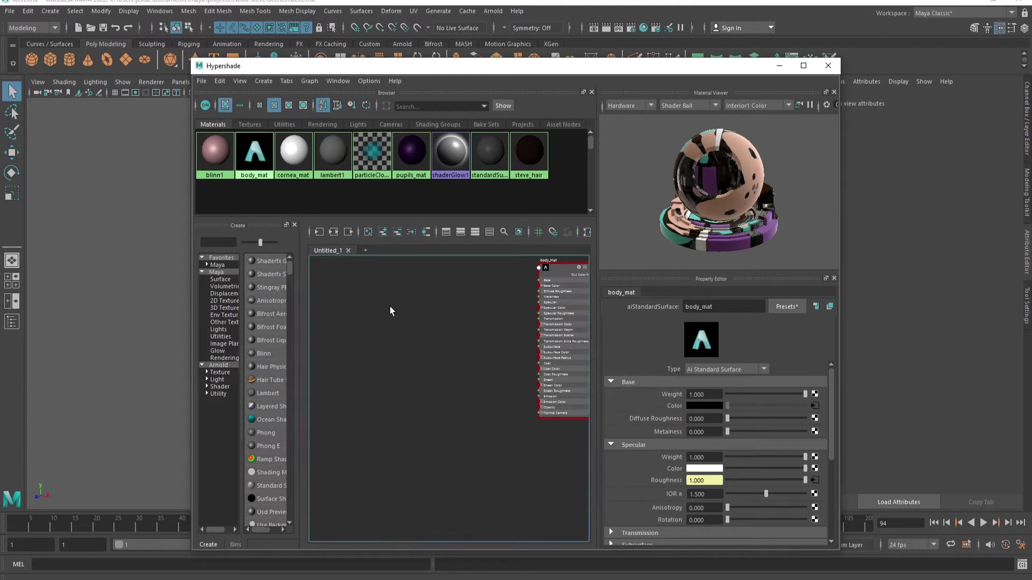
key("Tab")
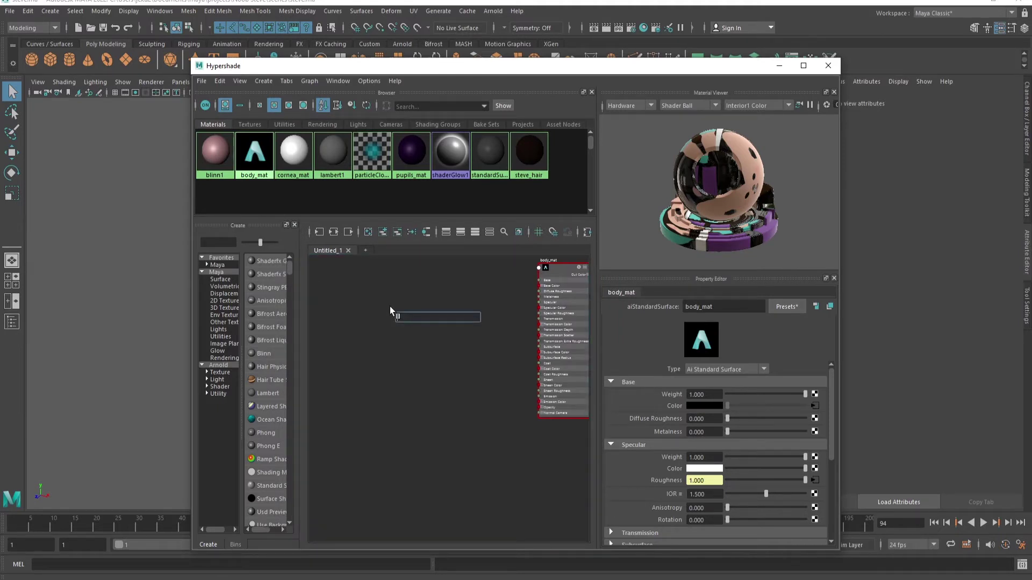
type("ai")
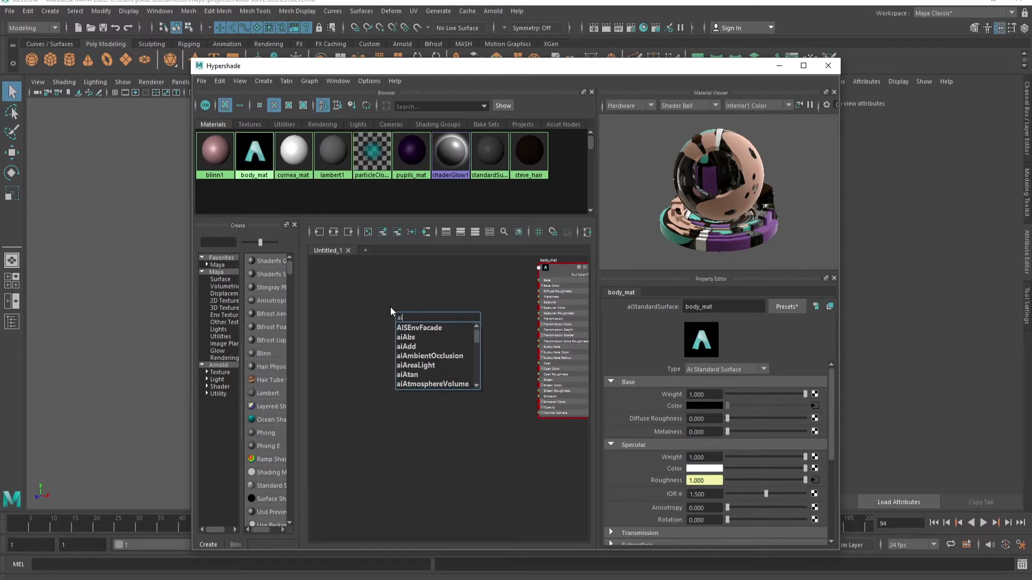
type("to")
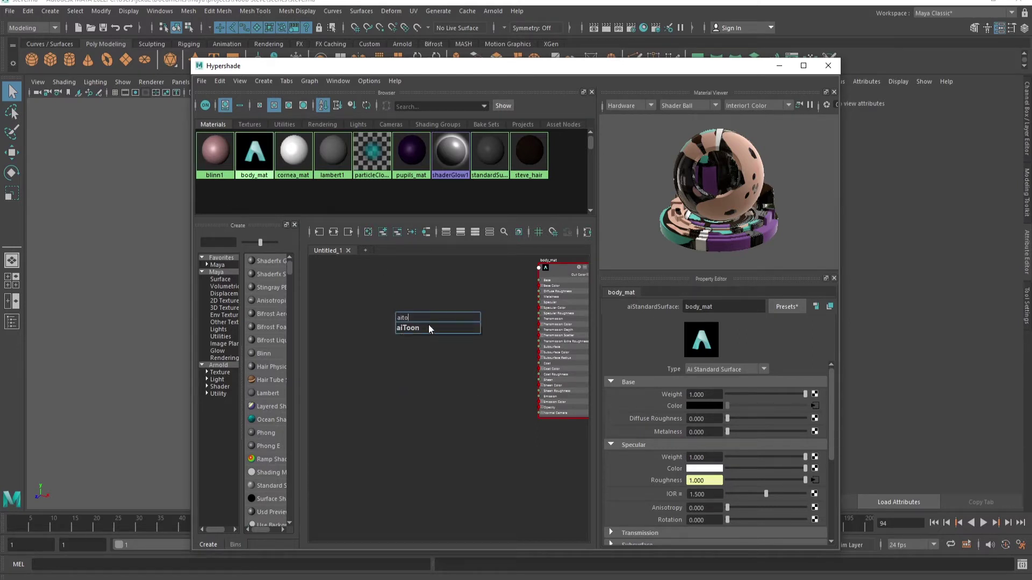
left_click(428, 327)
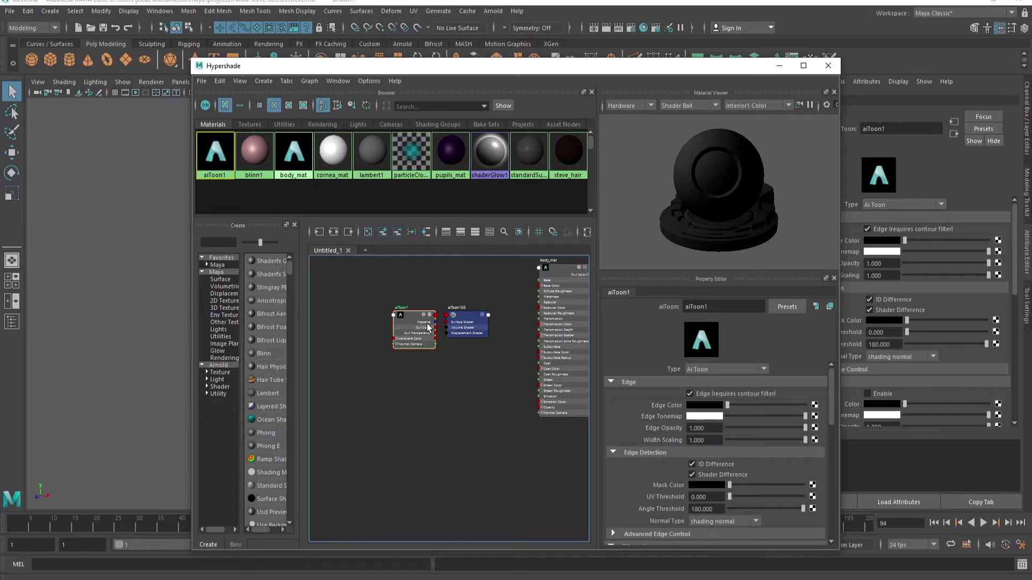
left_click(485, 328)
left_click_drag(411, 315, 403, 275)
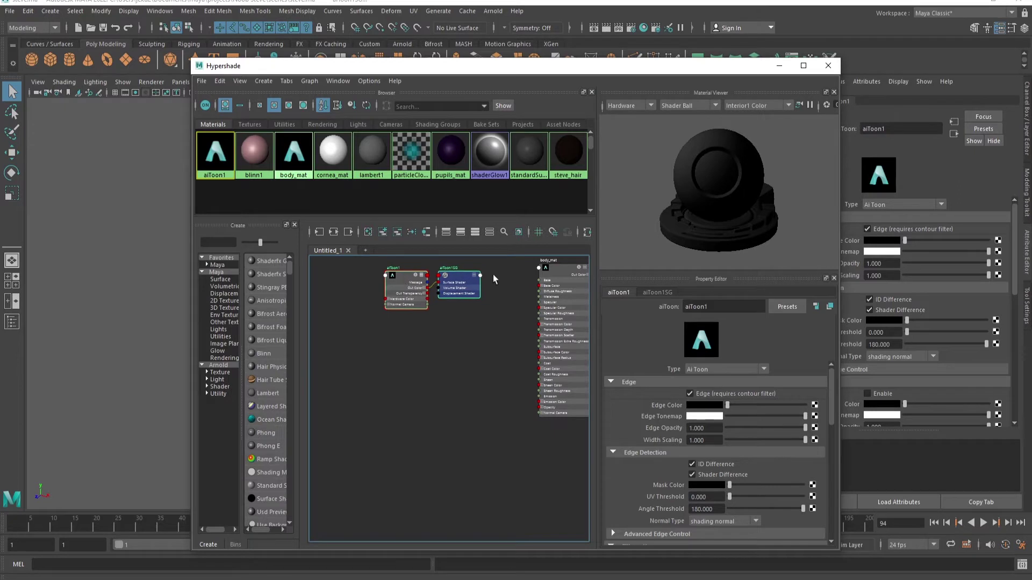
Step: Connect the Surface Shader of the aiToon1SG shading group to the Base input of body_mat
left_click(557, 269)
scroll(552, 269, "up", 2)
middle_click_drag(443, 355, 417, 387, "alt")
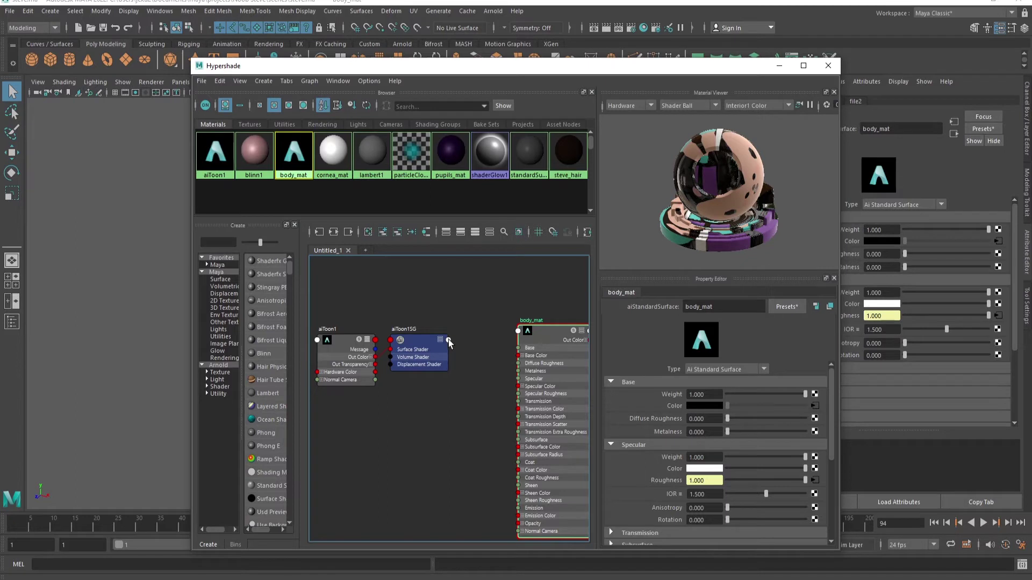
left_click(449, 339)
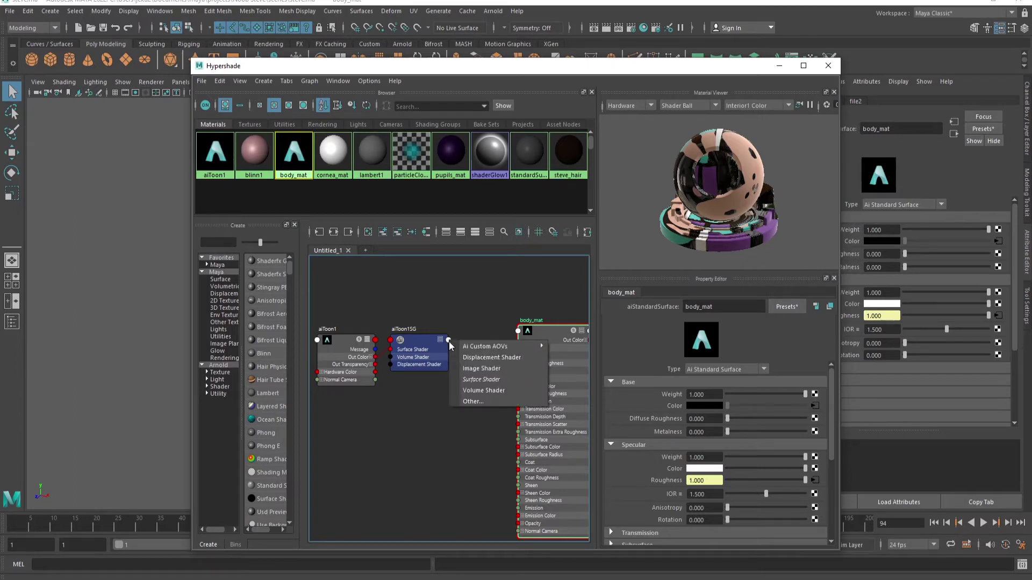
left_click(489, 379)
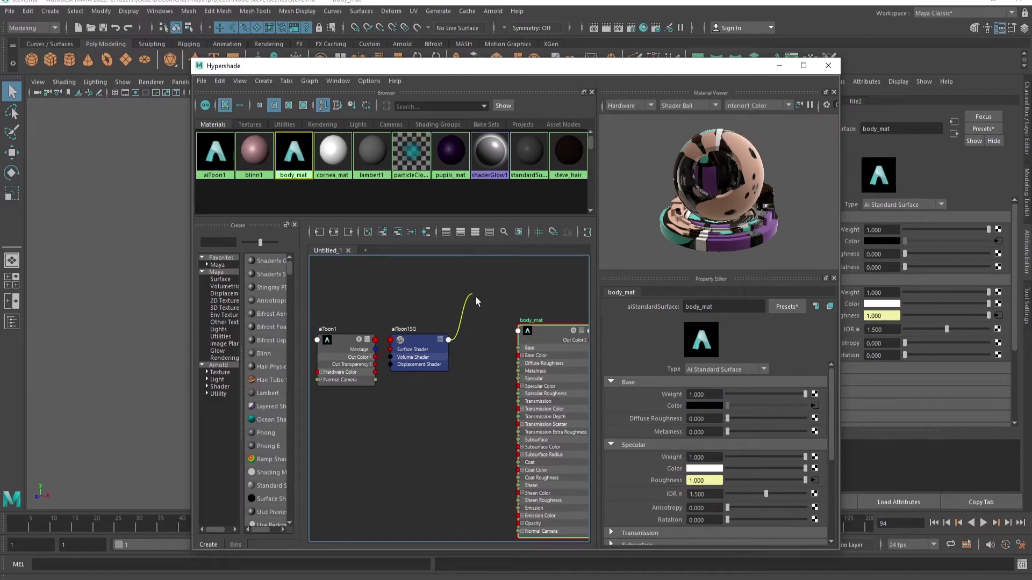
left_click(518, 349)
left_click(518, 351)
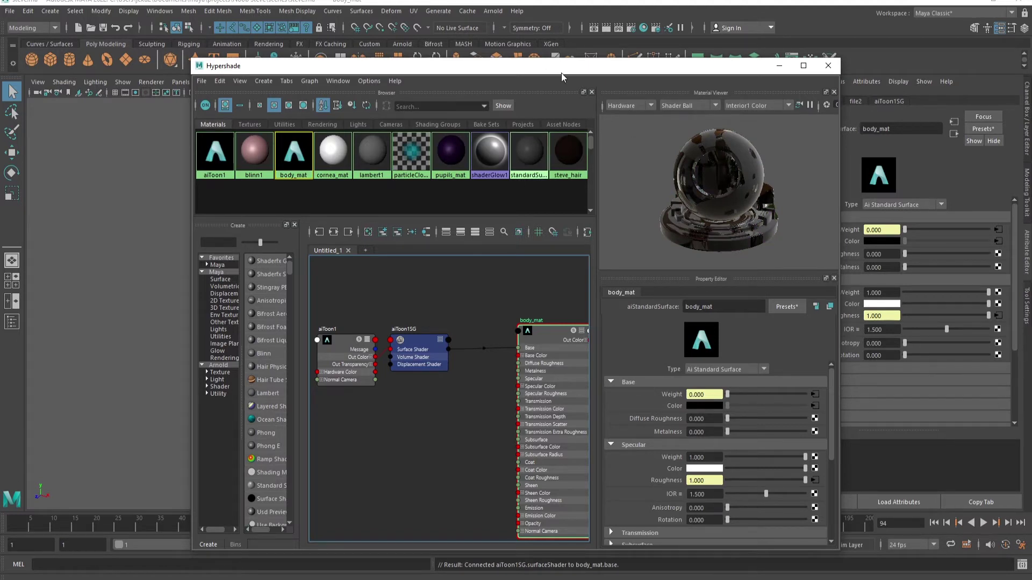
Step: Minimize the Hypershade to reveal the whole character and clear the selection
left_click_drag(562, 69, 545, 127)
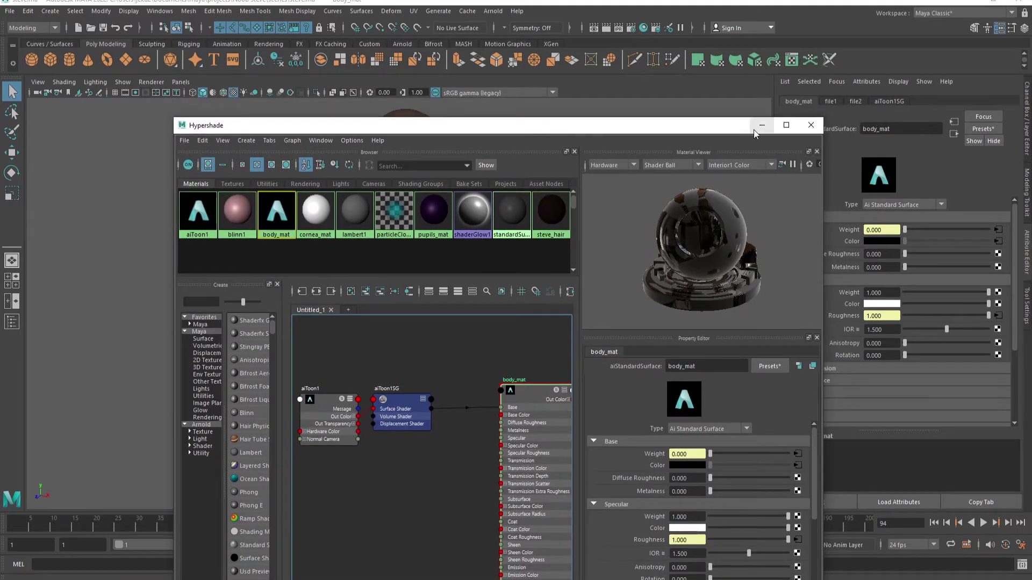
left_click(756, 128)
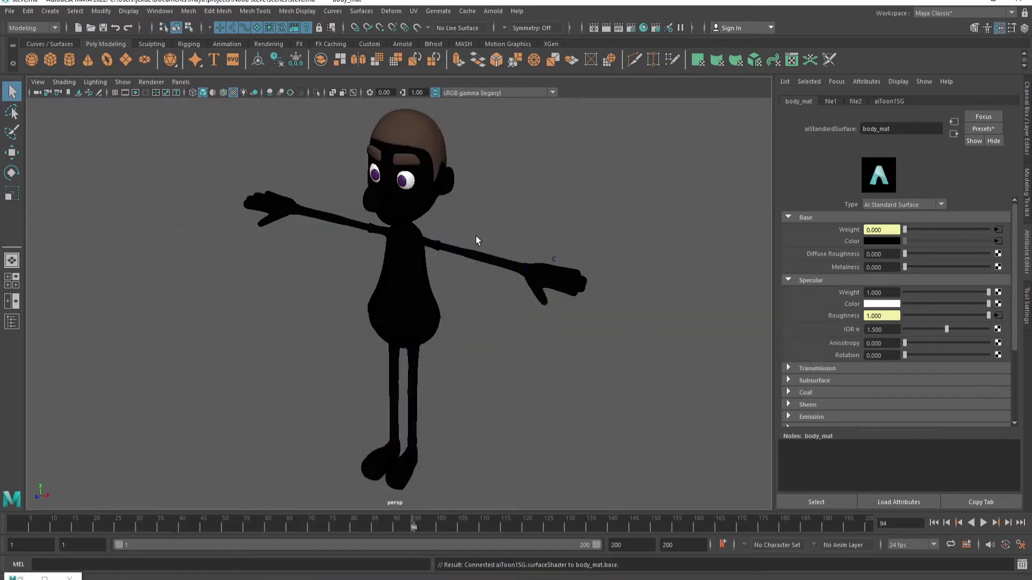
left_click(417, 295)
left_click(546, 196)
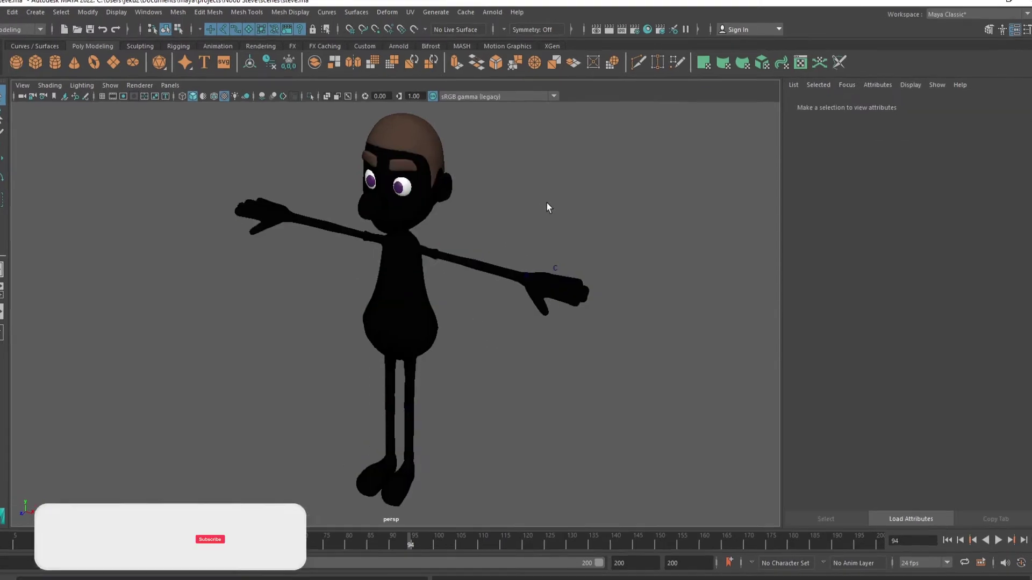
Step: Add an Arnold Skydome Light to the scene
left_click(492, 11)
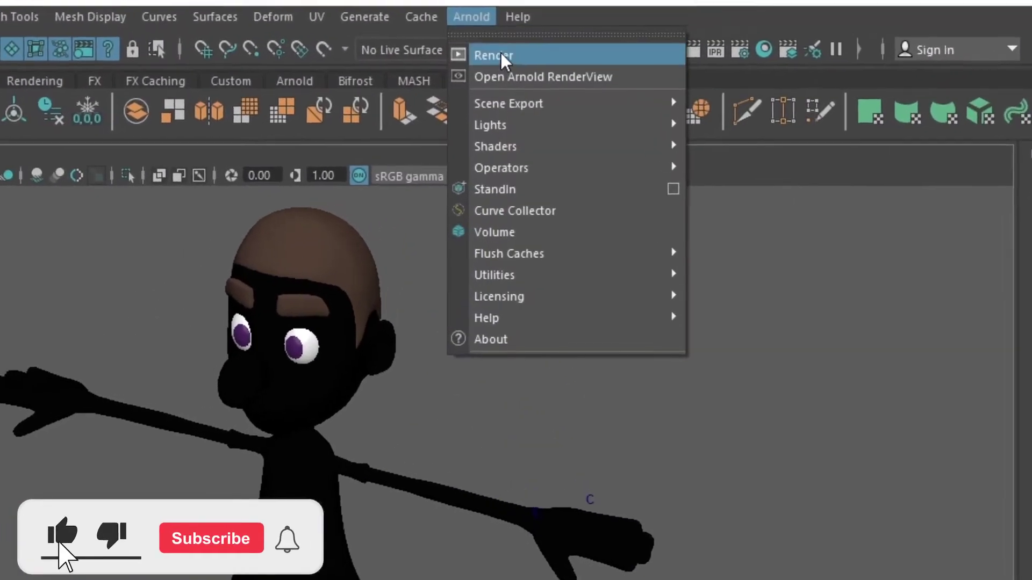
mouse_move(618, 126)
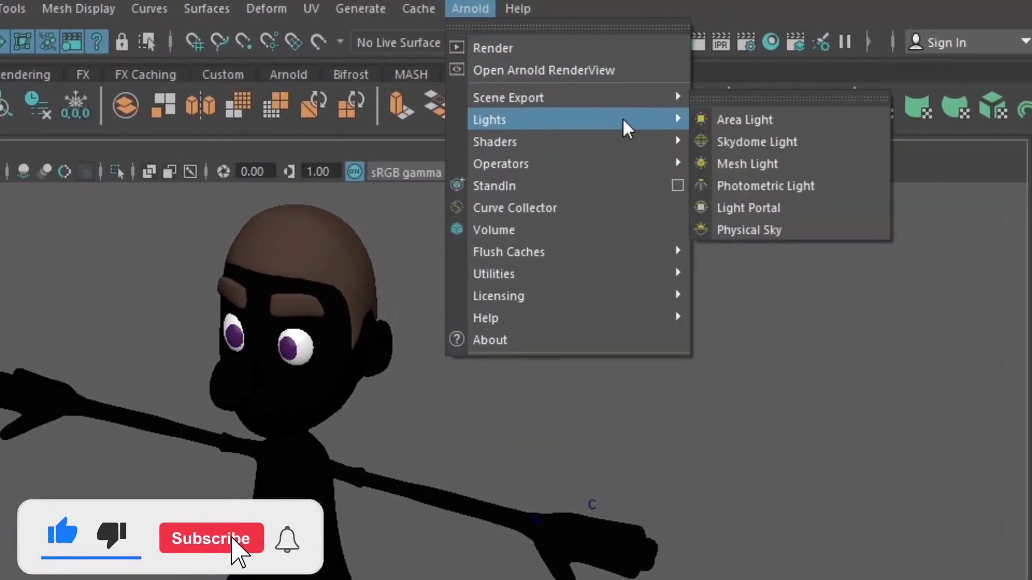
left_click(738, 143)
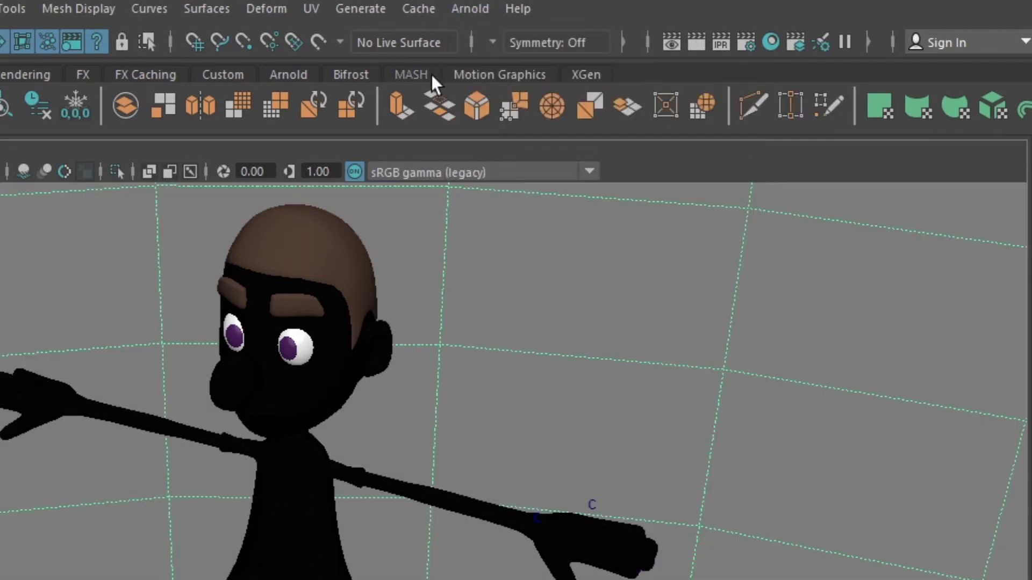
Step: Render the lit character in the Arnold RenderView to check its look, and close the render window
left_click(463, 9)
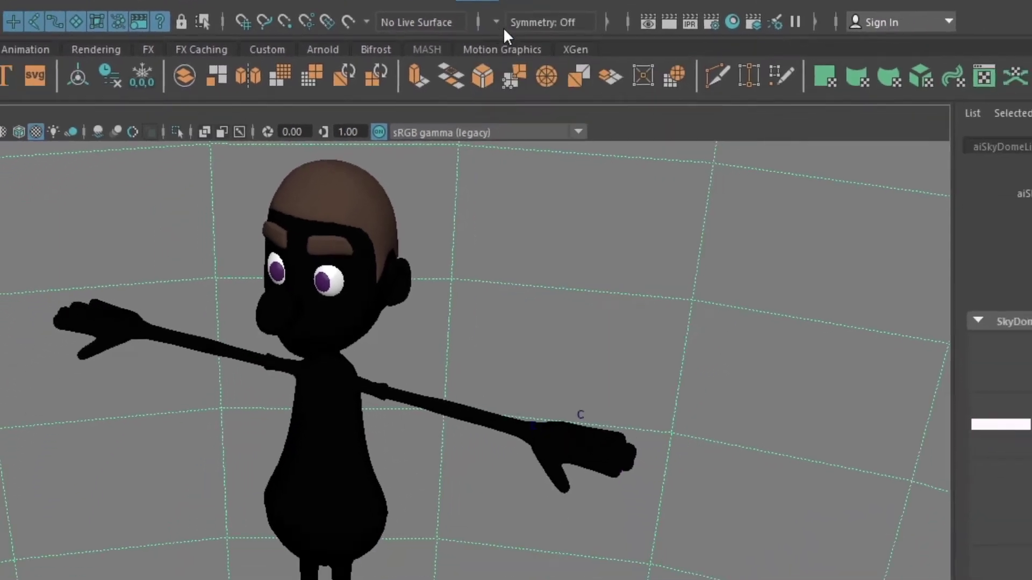
left_click(552, 57)
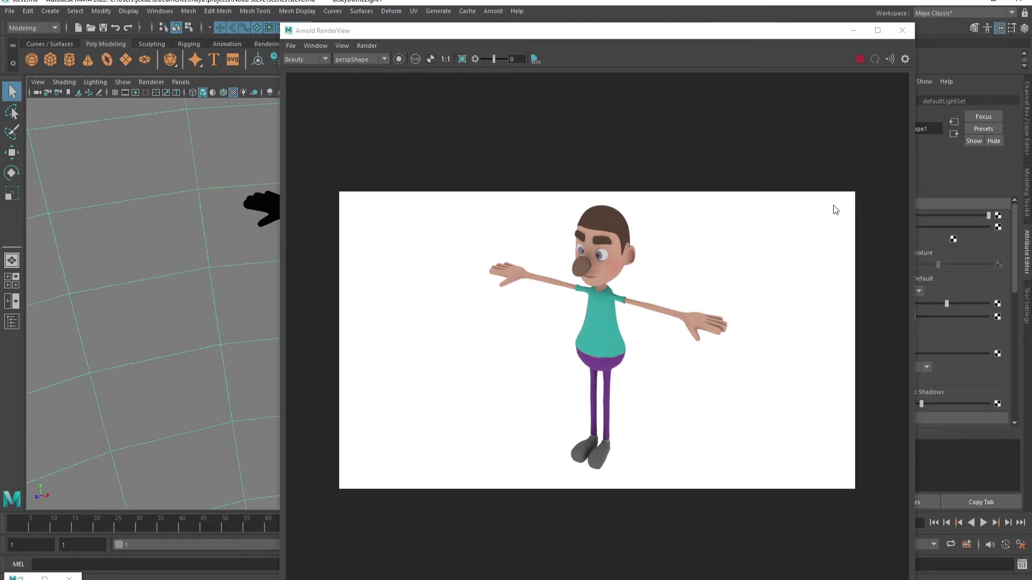
left_click(903, 34)
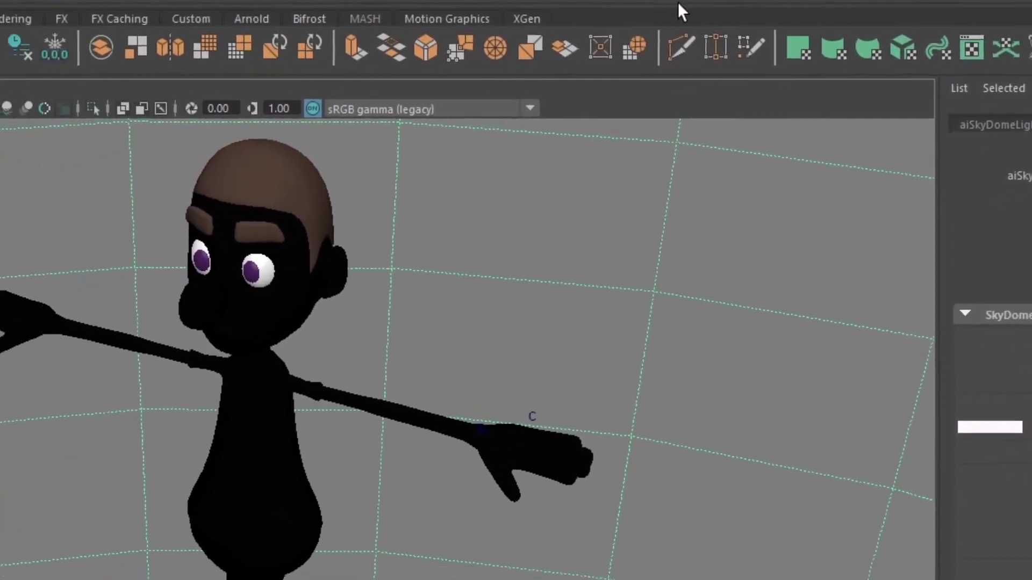
Step: Set the Arnold render filter type to contour in the Render Settings and close them
left_click(540, 46)
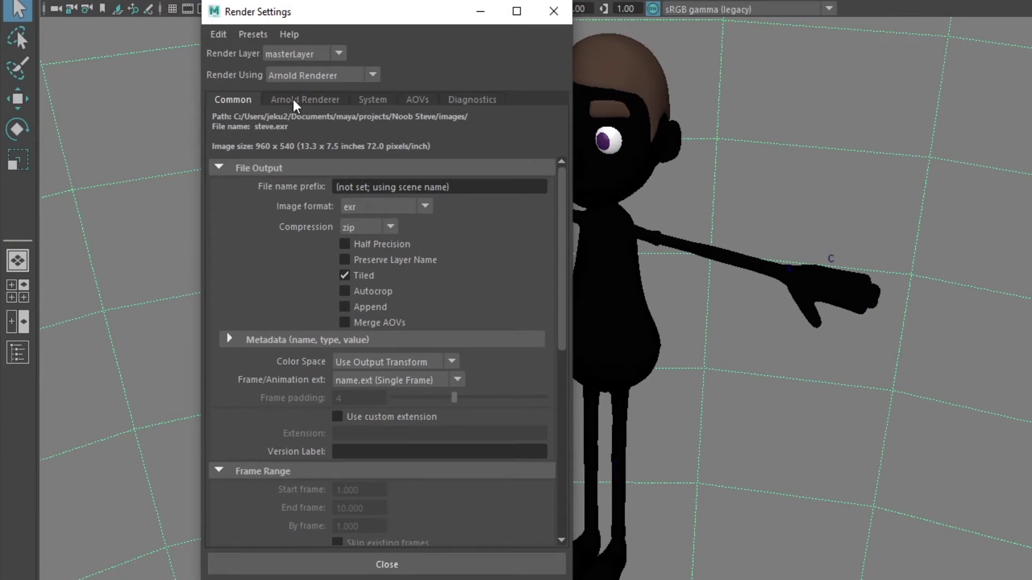
left_click(303, 102)
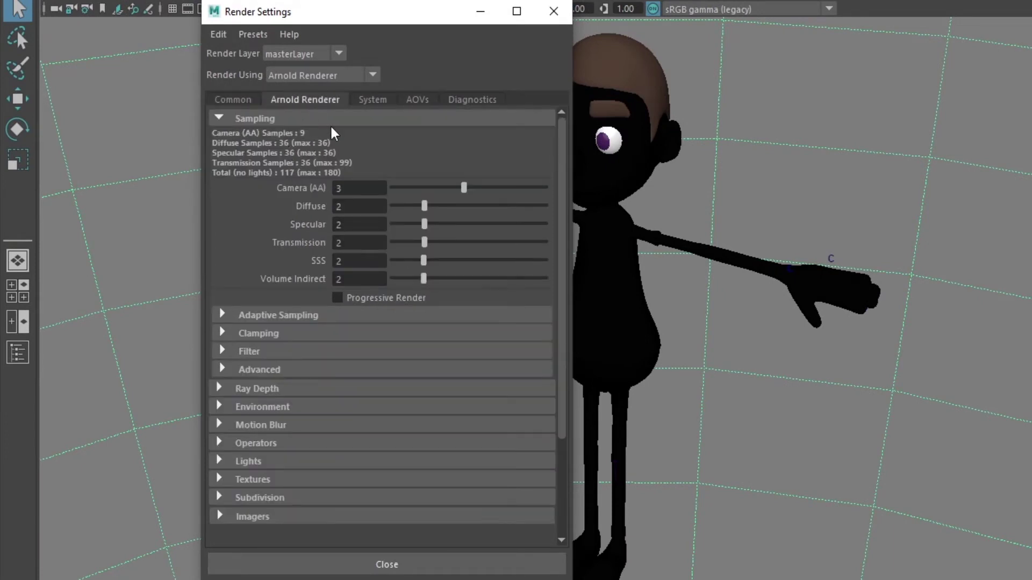
left_click(317, 354)
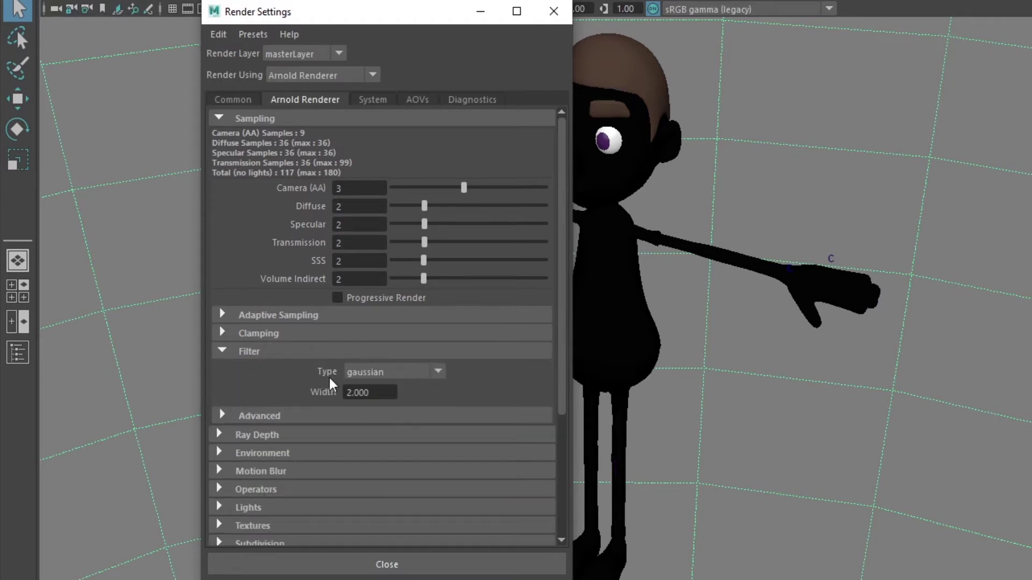
left_click(359, 373)
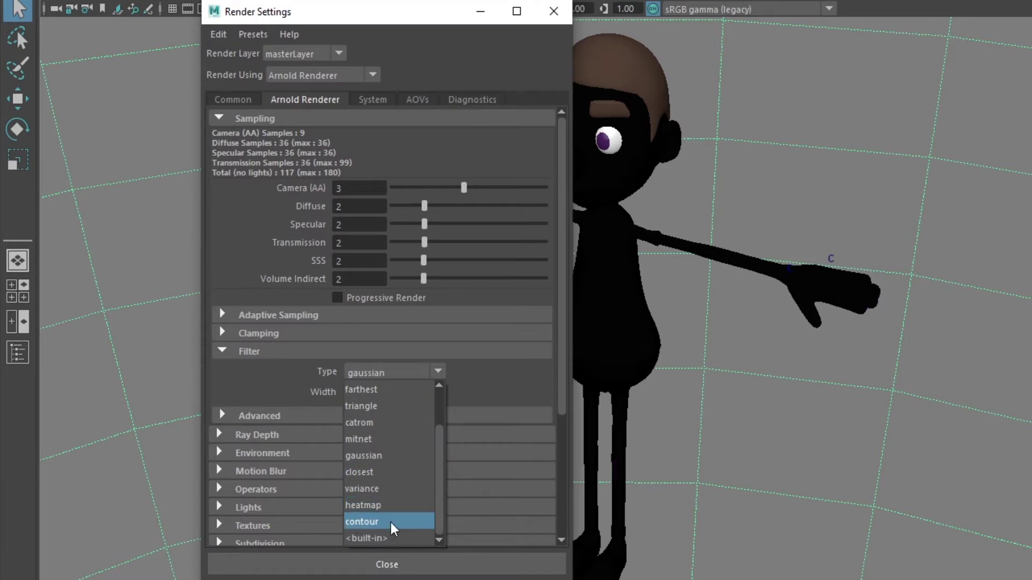
left_click(377, 523)
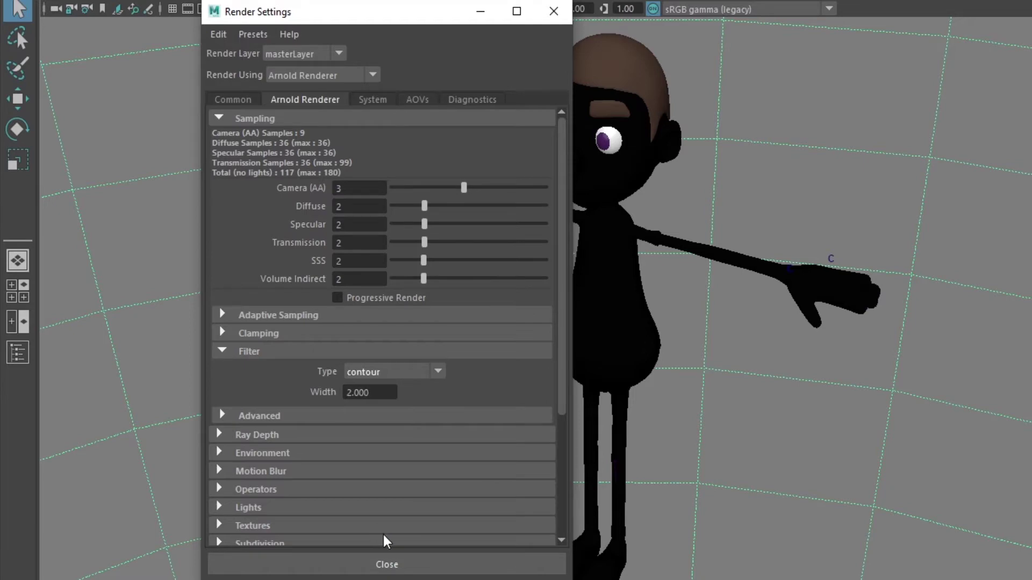
left_click(378, 561)
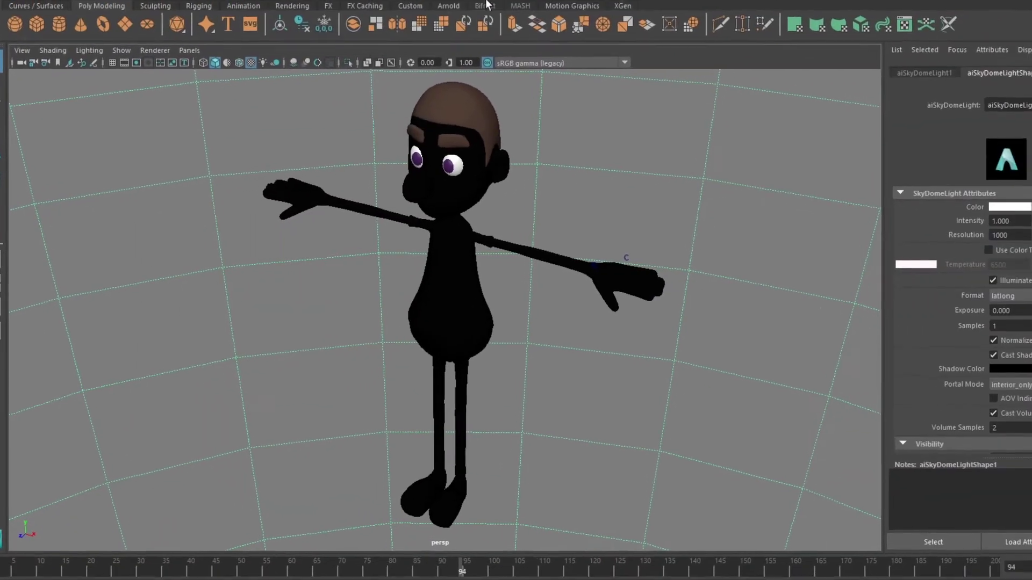
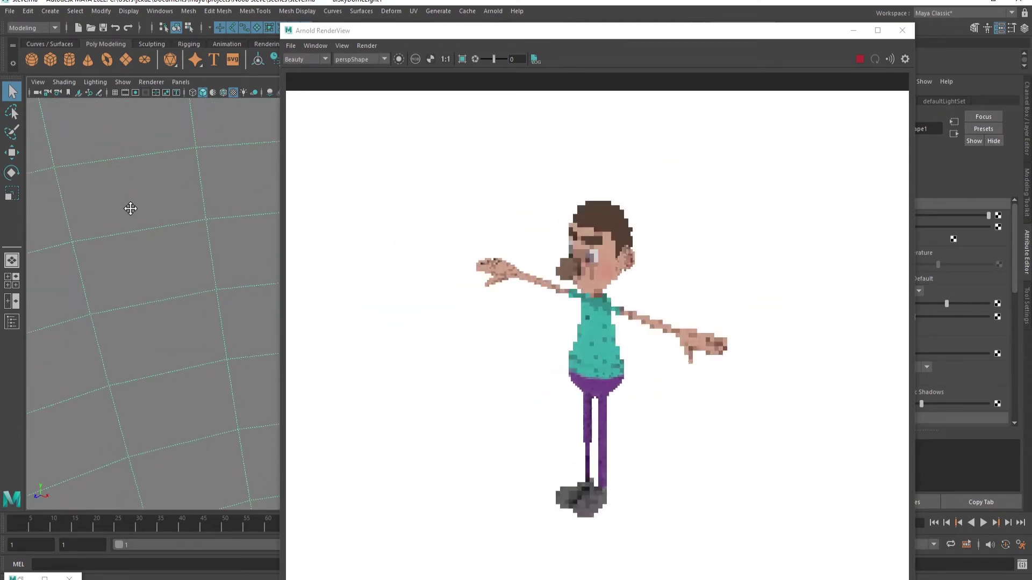
Step: Check the character's outlines in the Arnold RenderView and close the render window
left_click_drag(614, 33, 392, 79)
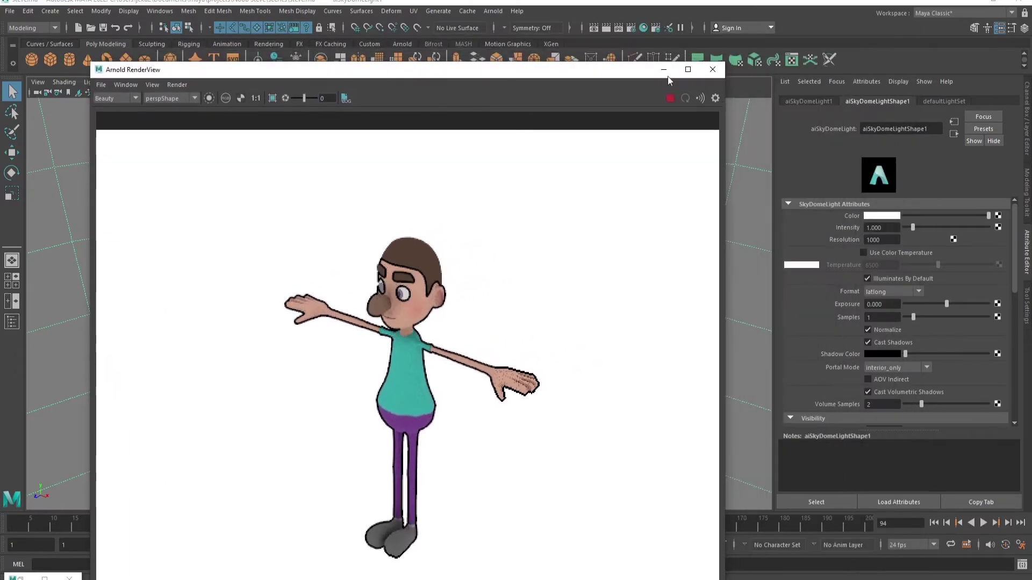
left_click(712, 69)
scroll(881, 269, "down", 2)
scroll(858, 341, "down", 8)
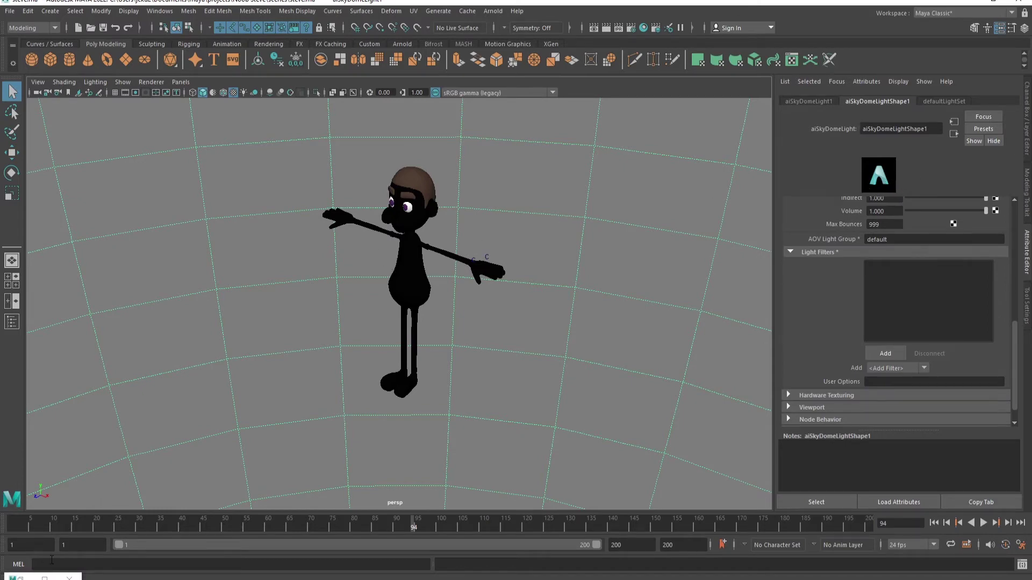
Step: Restore the Hypershade, select the aiToon1 node and bring its Base attributes into reach
left_click(45, 579)
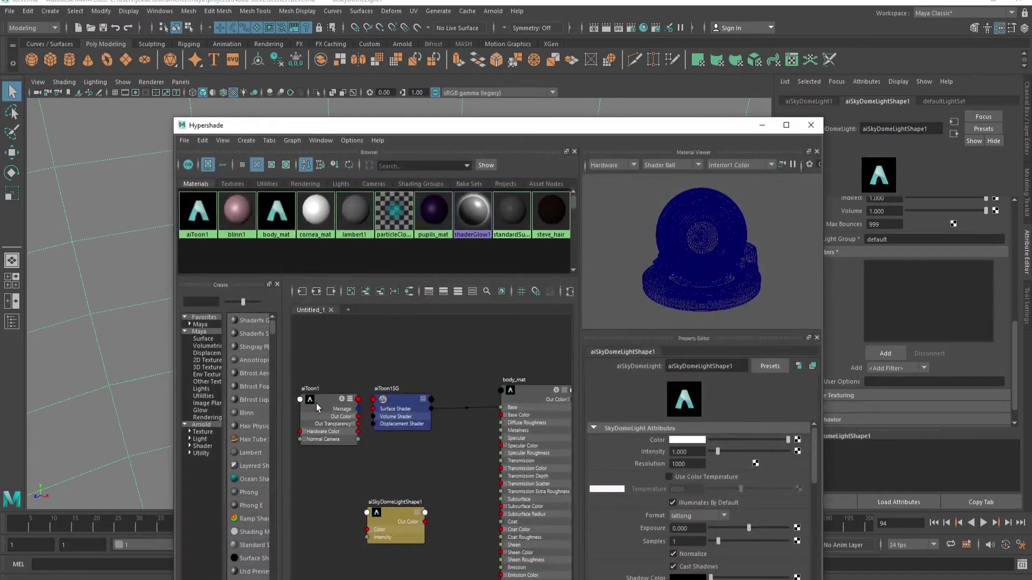
left_click(390, 404)
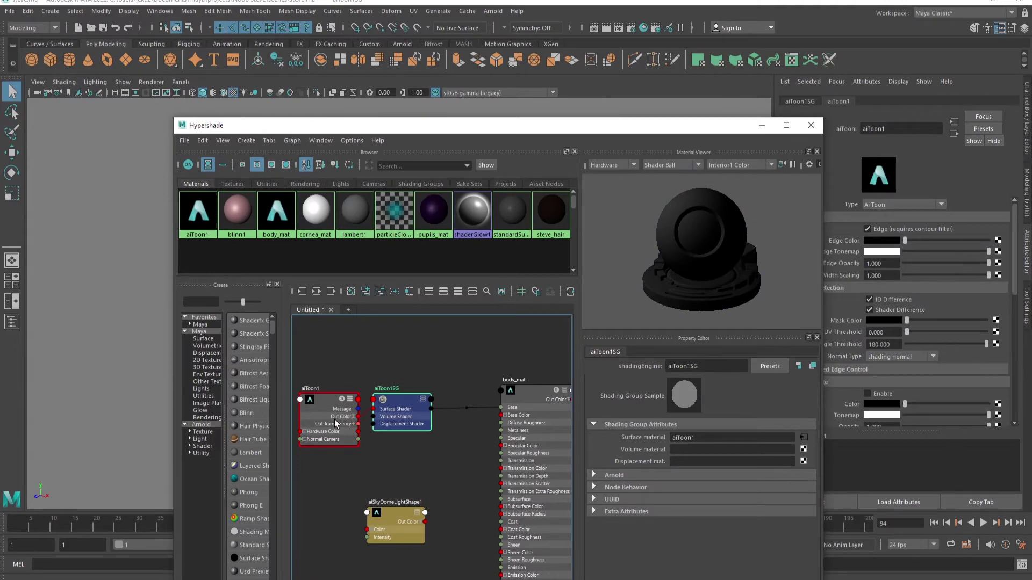
left_click(315, 398)
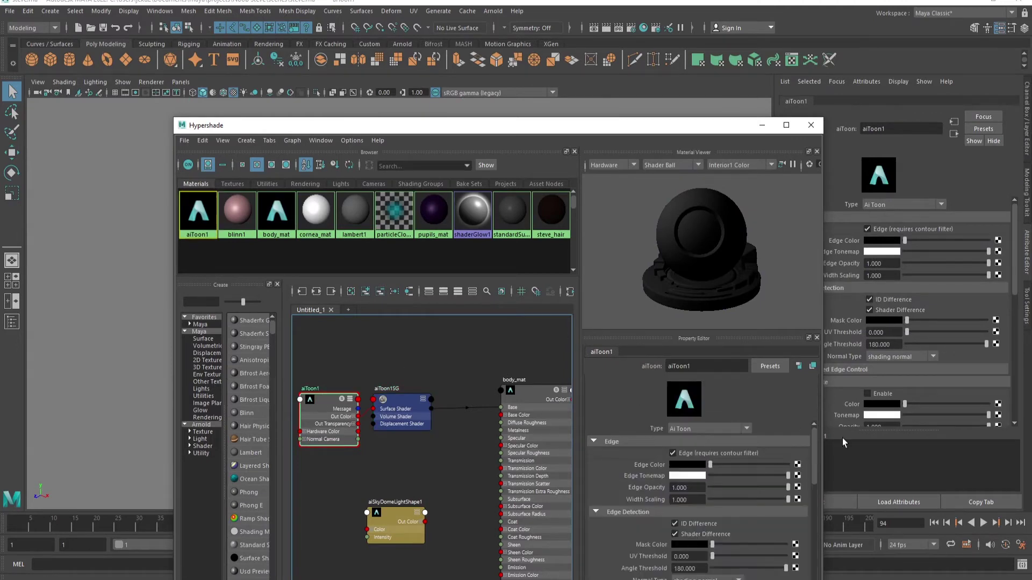
scroll(735, 419, "down", 5)
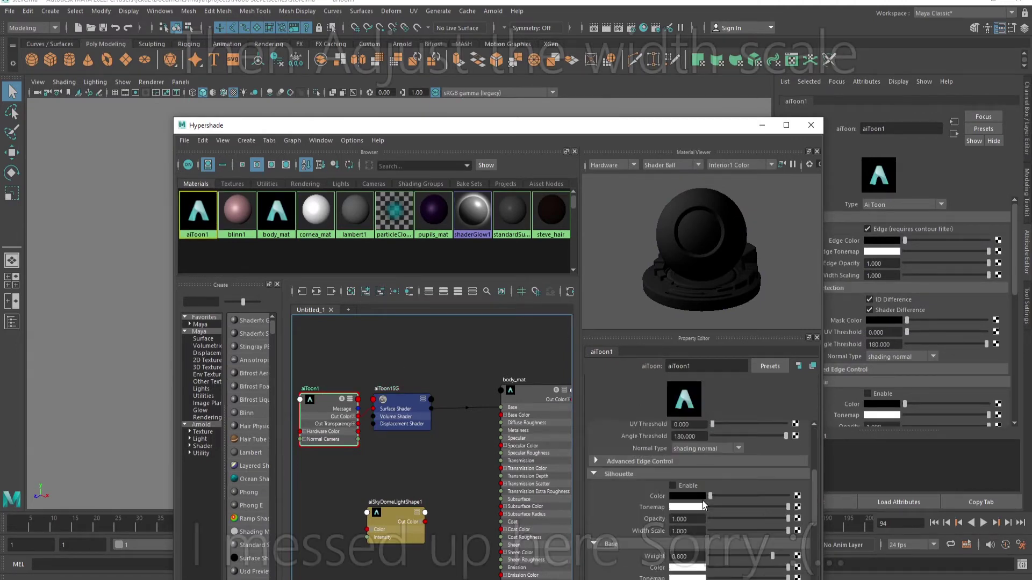
scroll(703, 501, "down", 3)
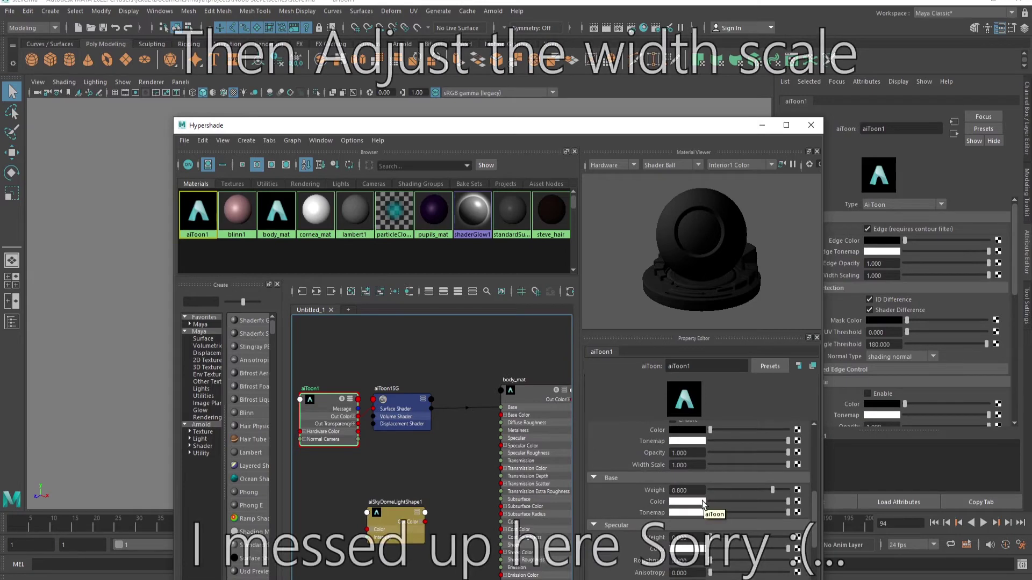
scroll(702, 501, "up", 1)
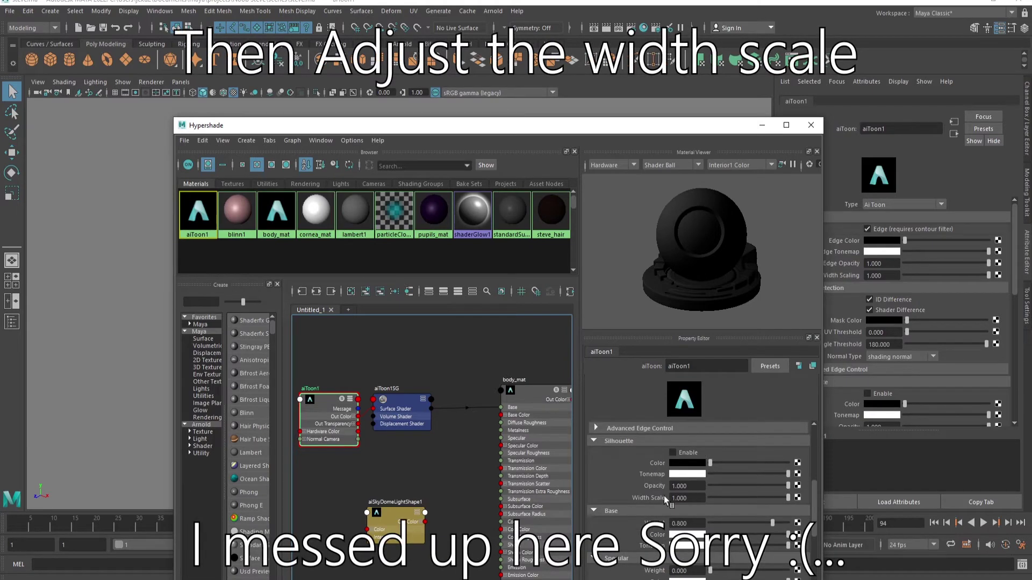
scroll(623, 505, "down", 2)
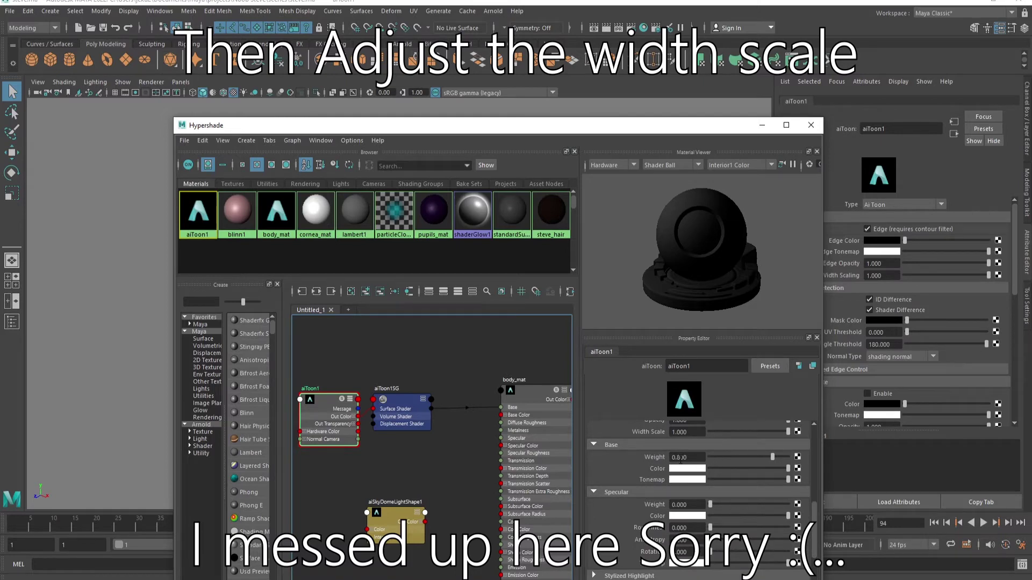
Step: Render the character in the Arnold RenderView beside the Hypershade and raise the aiToon1 Base Weight to 1
left_click(493, 11)
left_click(519, 35)
left_click_drag(563, 76, 361, 65)
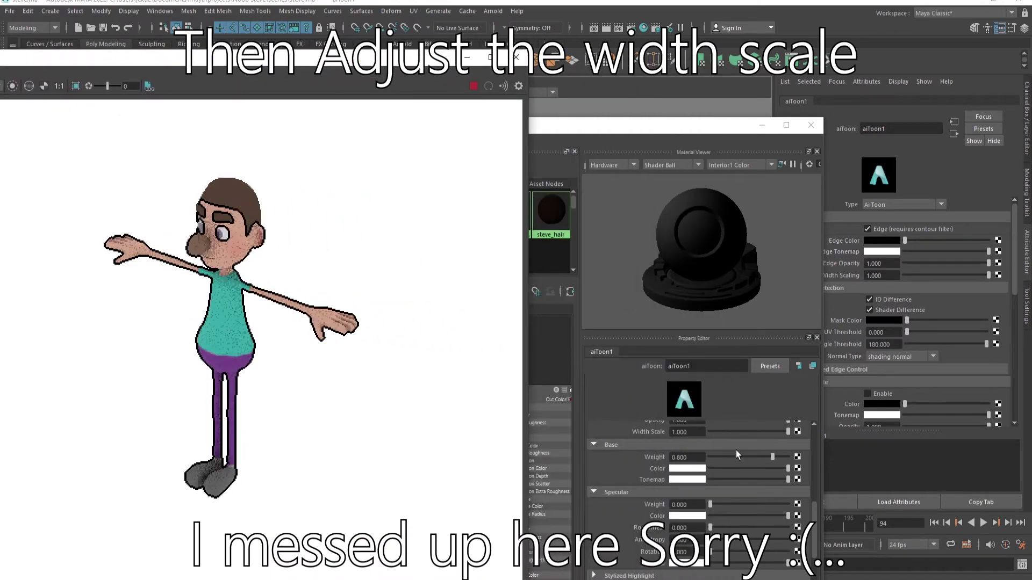
left_click_drag(773, 457, 795, 457)
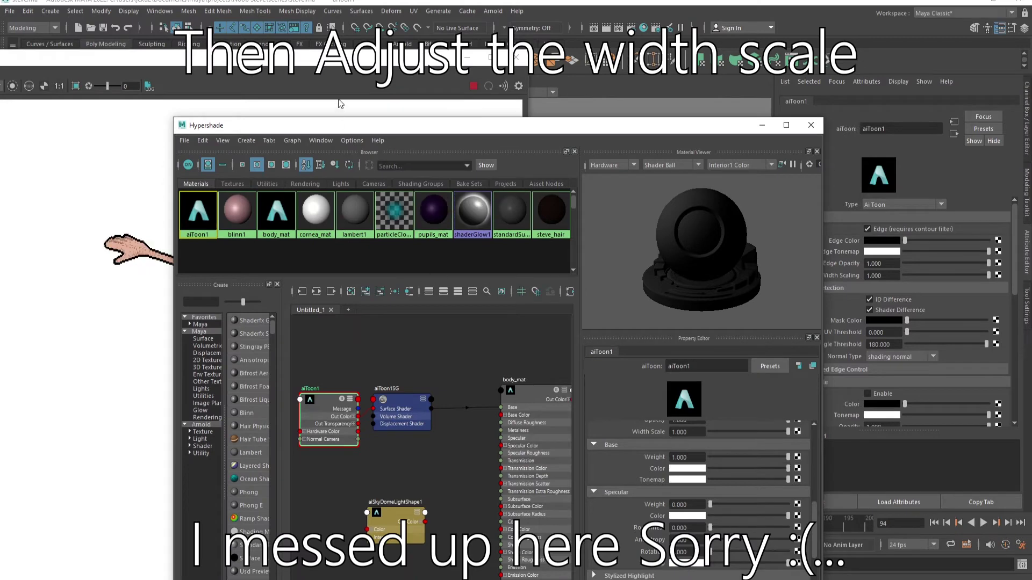
Step: Set the Silhouette Width Scale of aiToon1 to 10 and check its effect in the render
scroll(731, 479, "up", 4)
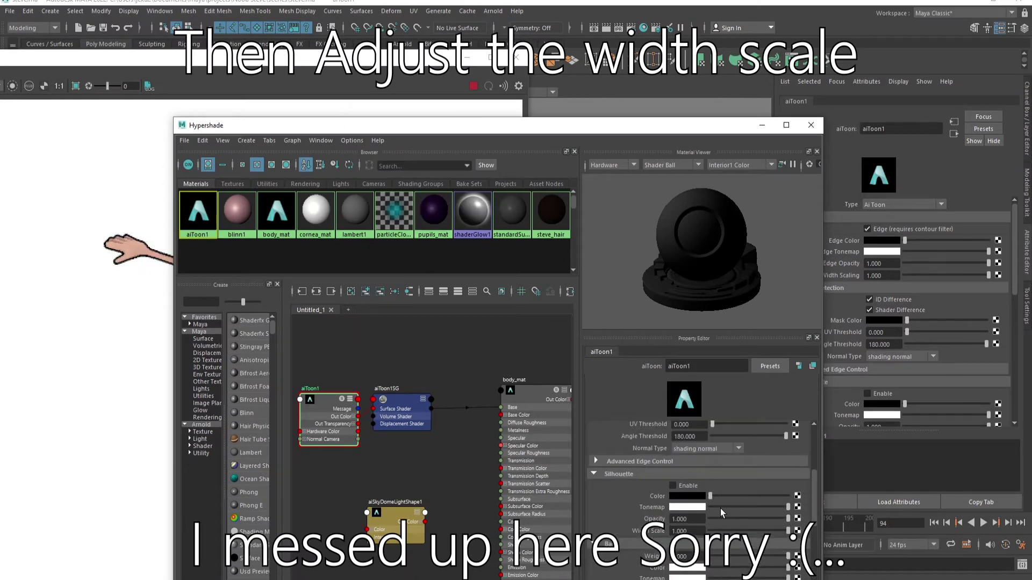
left_click(694, 531)
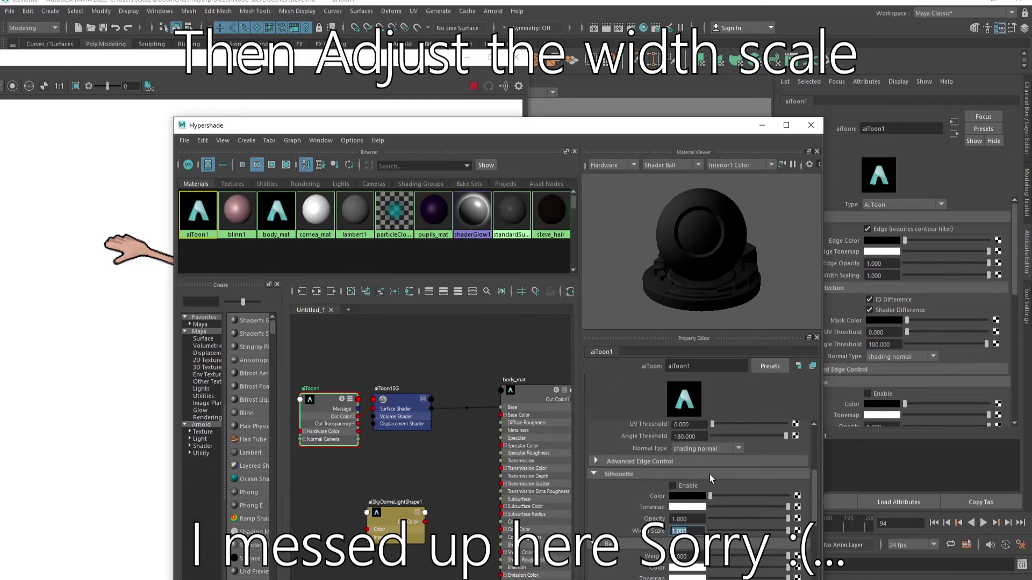
type("10")
key("Return")
left_click(390, 113)
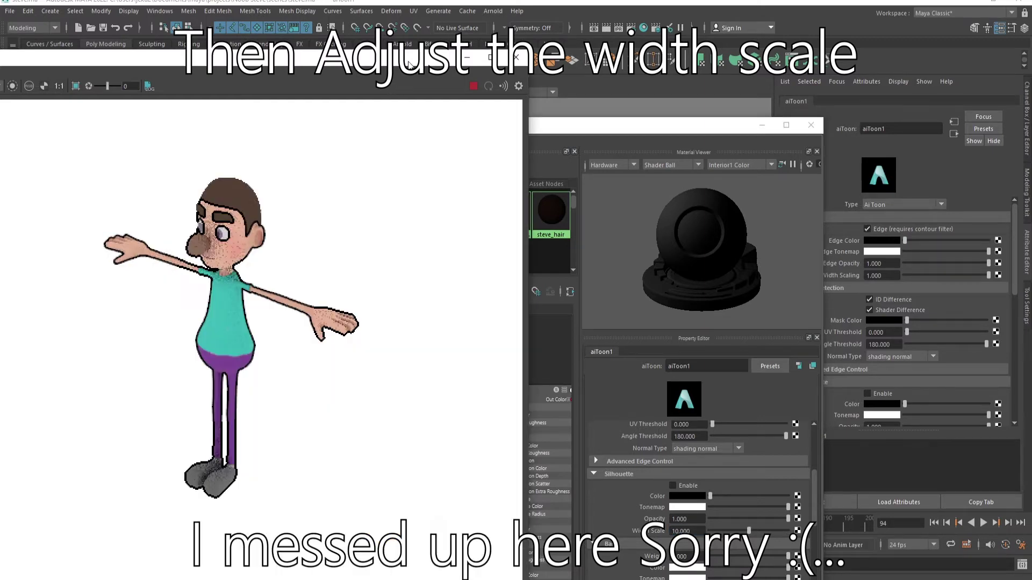
left_click(660, 128)
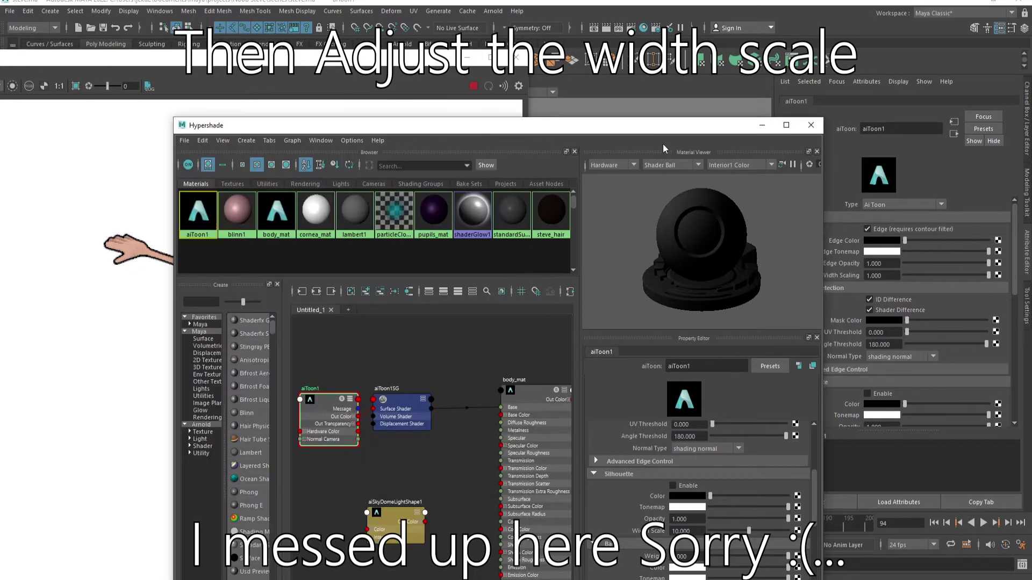
Step: Set the Silhouette Width Scale of aiToon1 back to 1
double_click(683, 531)
type("1")
key("Return")
Step: Try setting the Edge Width Scaling of aiToon1 to 1 and to 10
scroll(652, 528, "up", 3)
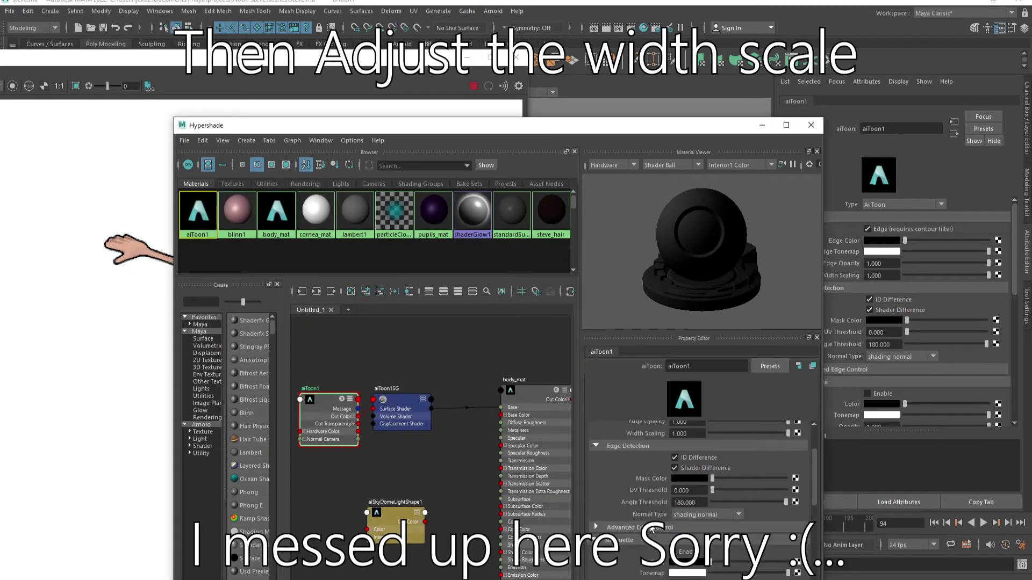
scroll(649, 532, "up", 2)
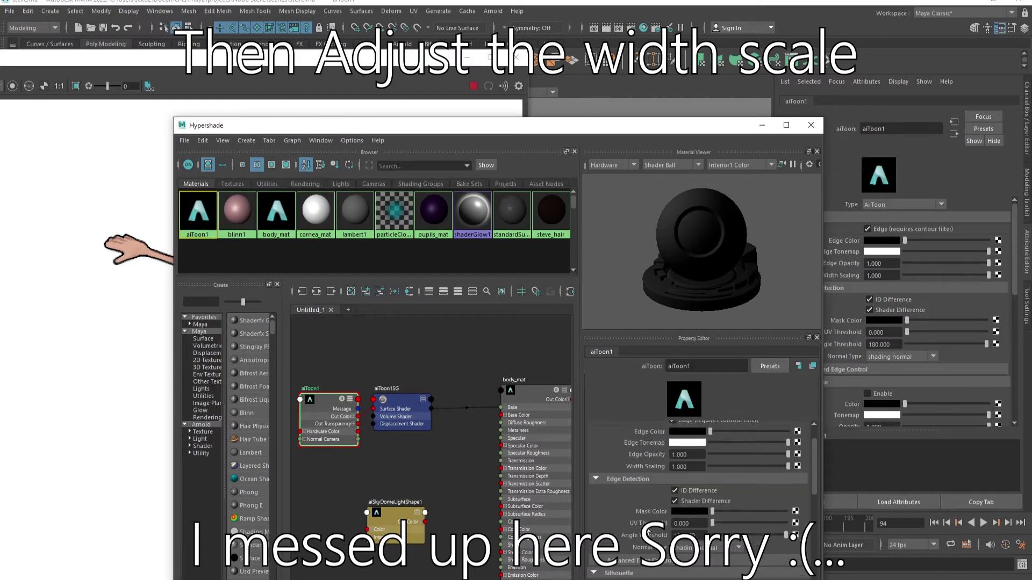
scroll(653, 480, "up", 2)
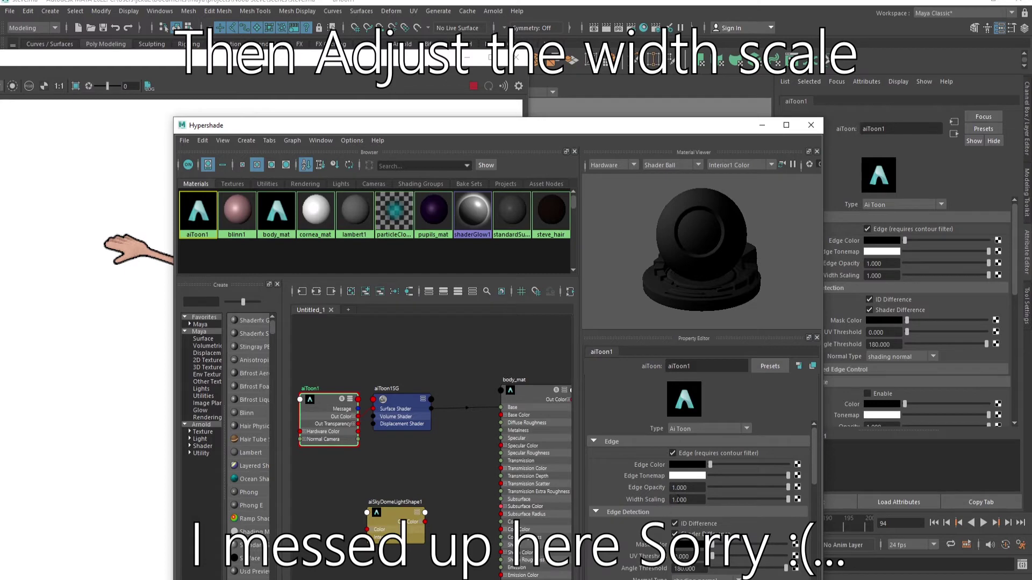
left_click(694, 500)
type("1")
key("Return")
left_click(690, 500)
type("10")
key("Return")
Step: Expand the Stylized Highlight settings of aiToon1 and set the highlight Size to 0.5
scroll(632, 463, "down", 5)
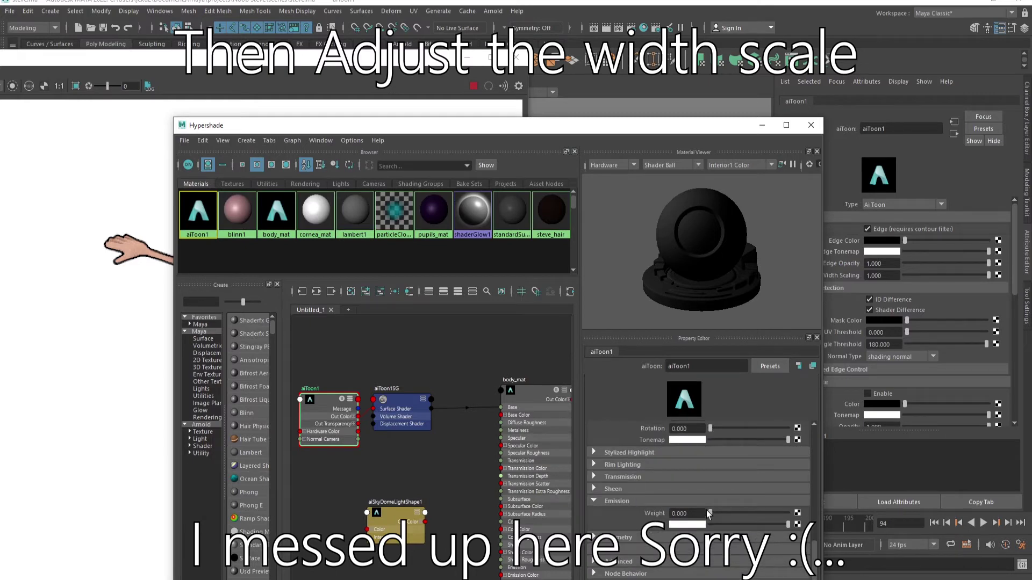
left_click(646, 453)
left_click_drag(749, 490, 809, 497)
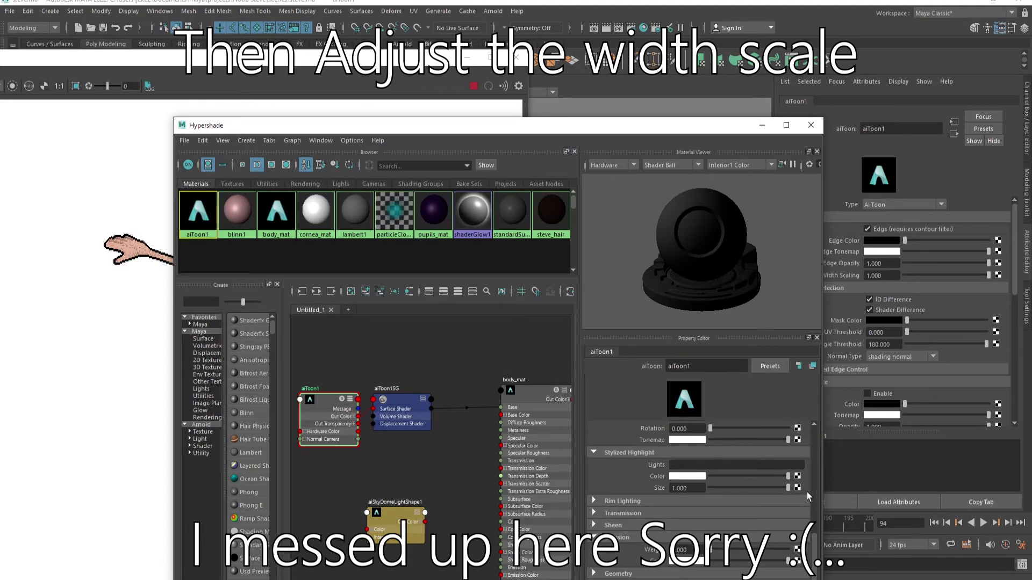
left_click_drag(766, 490, 741, 492)
left_click(682, 488)
key("BackSpace")
type(".5")
Step: Try a lower Edge Width Scaling on aiToon1 and return it to the maximum of 1
scroll(647, 483, "up", 5)
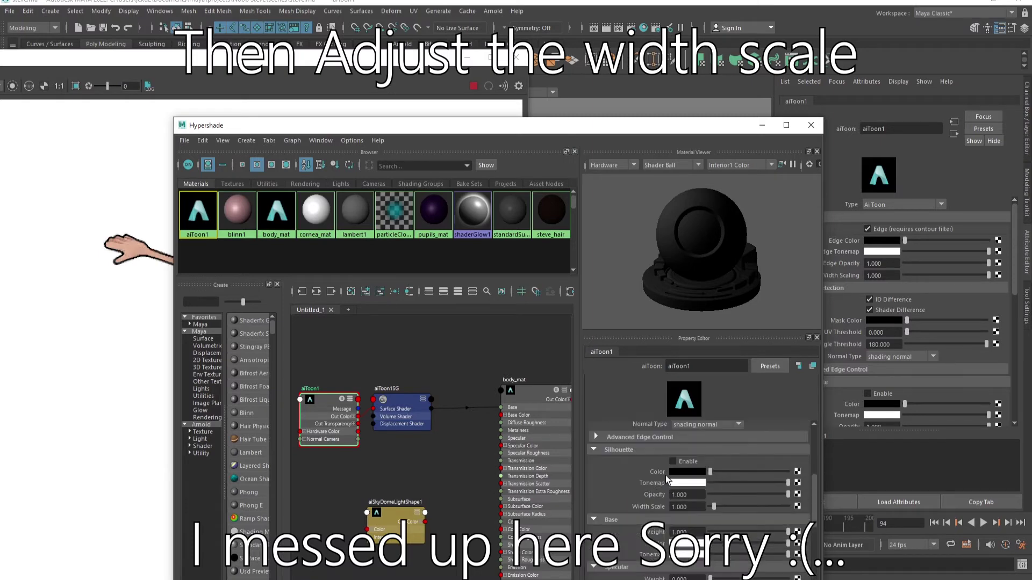
scroll(677, 475, "up", 4)
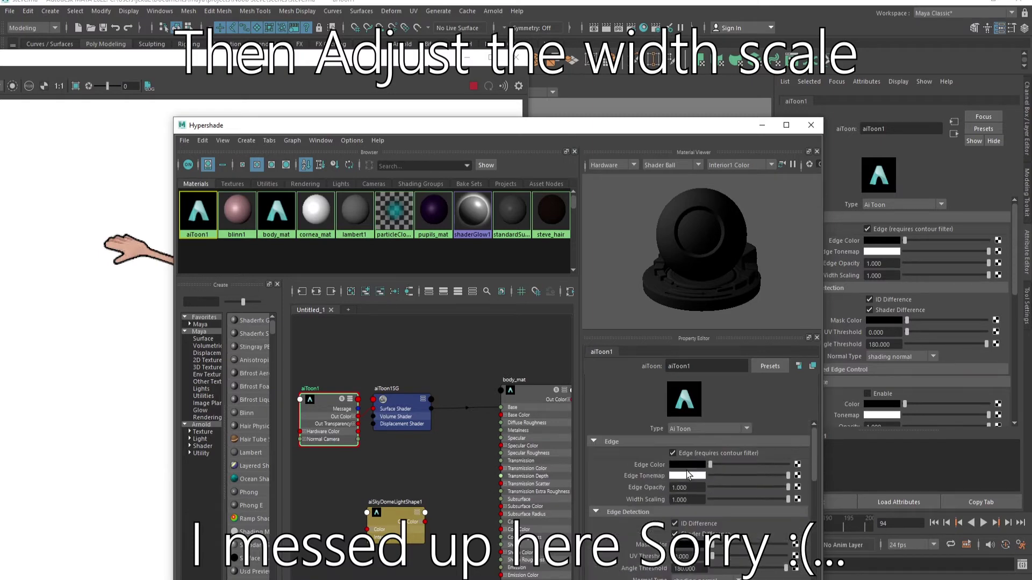
left_click(722, 500)
left_click_drag(724, 500, 802, 505)
Step: Try a larger Silhouette Width Scale on aiToon1 and reset it to 1
scroll(724, 509, "down", 2)
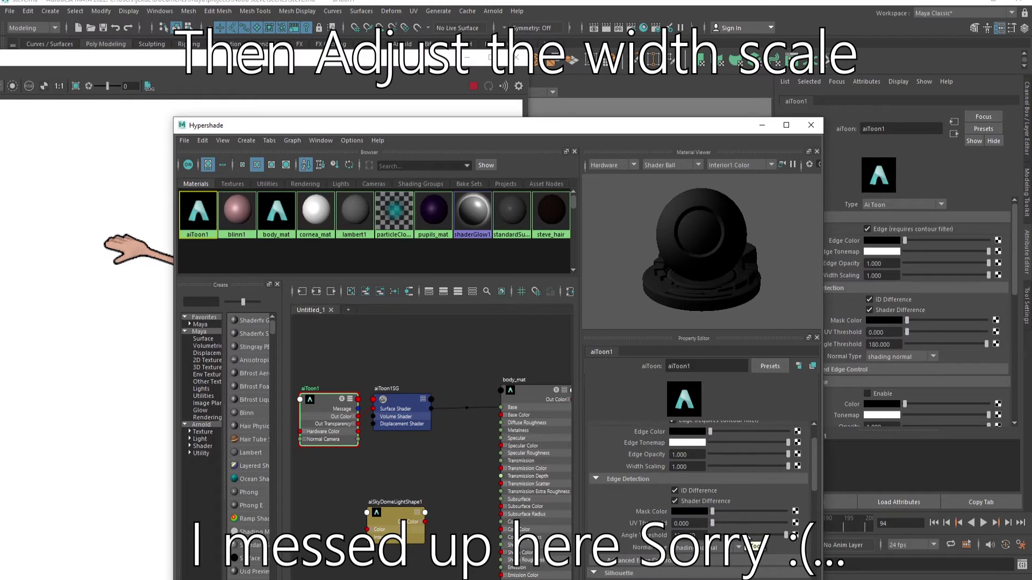
scroll(754, 528, "down", 5)
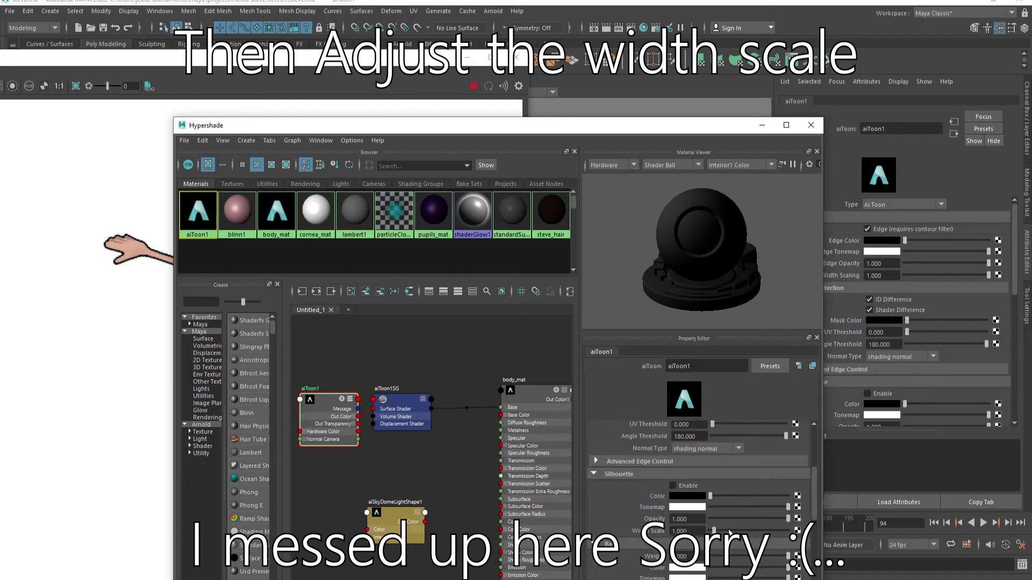
left_click_drag(714, 531, 788, 531)
left_click(682, 531)
type("1")
key("Return")
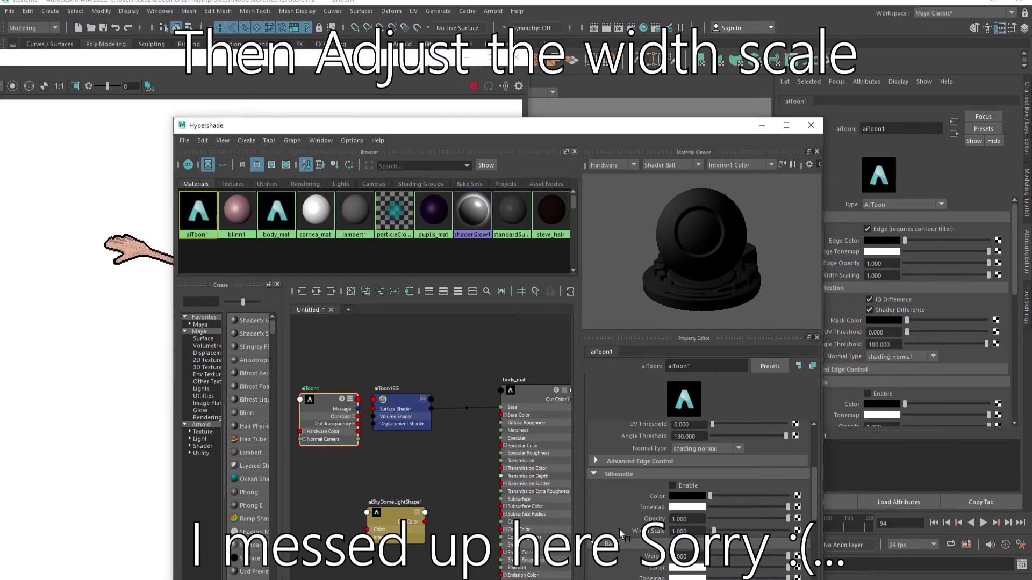
Step: Expand the Sheen, Transmission and Rim Lighting settings of aiToon1 to examine their attributes
scroll(658, 536, "down", 6)
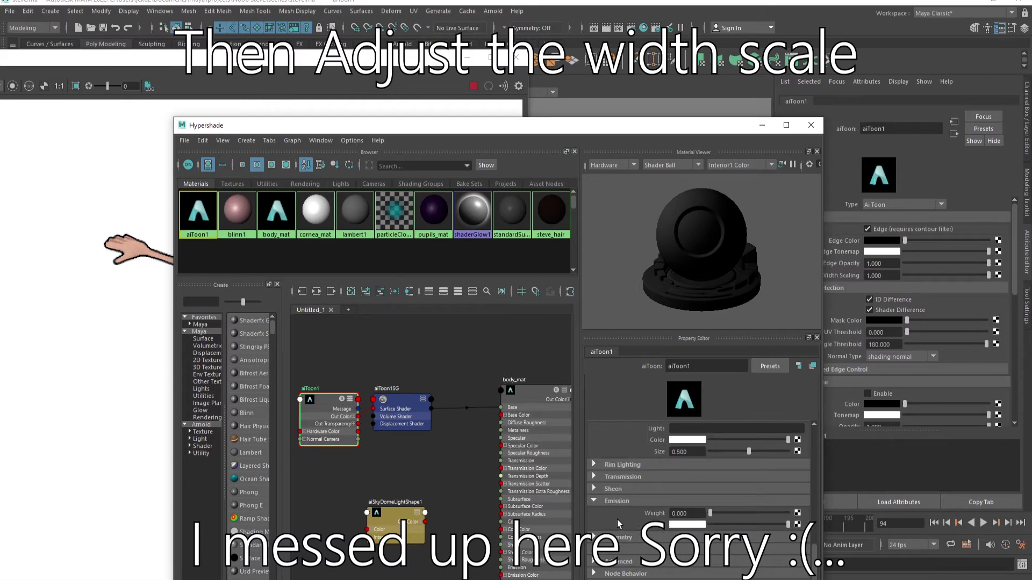
left_click(621, 489)
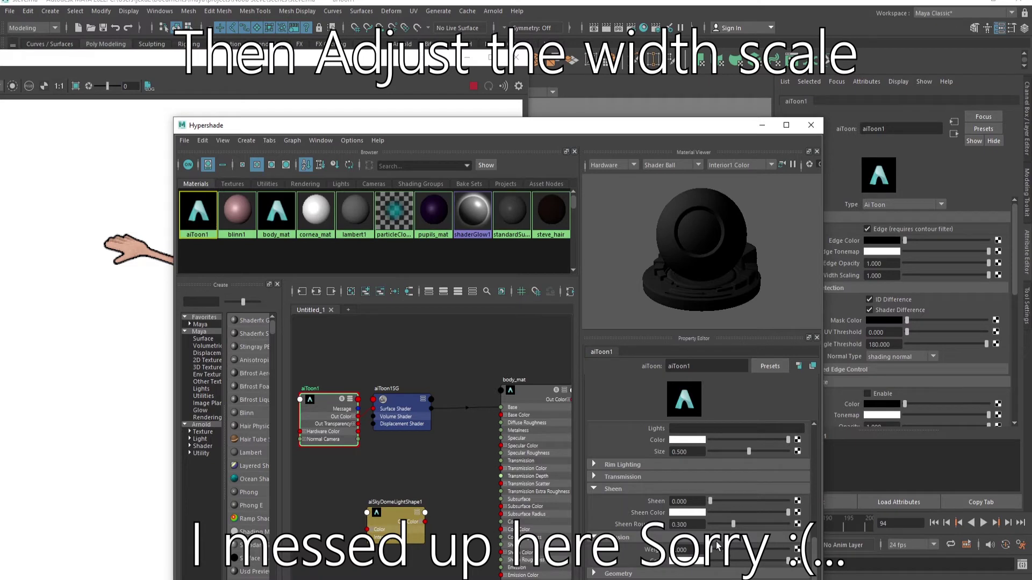
left_click(657, 477)
left_click(661, 465)
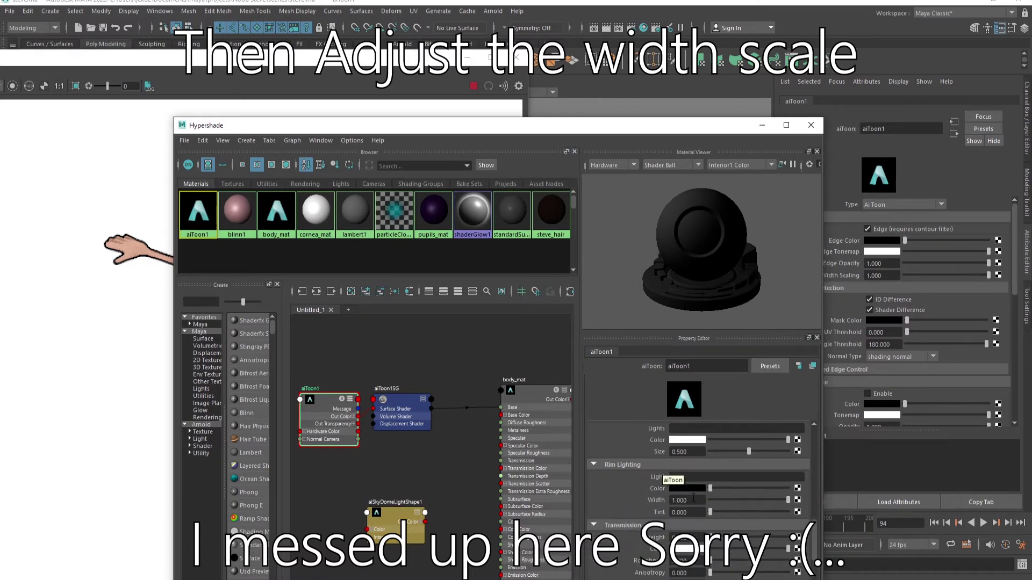
Step: Expand the Advanced and Geometry settings of aiToon1 to examine their attributes
left_click(754, 500)
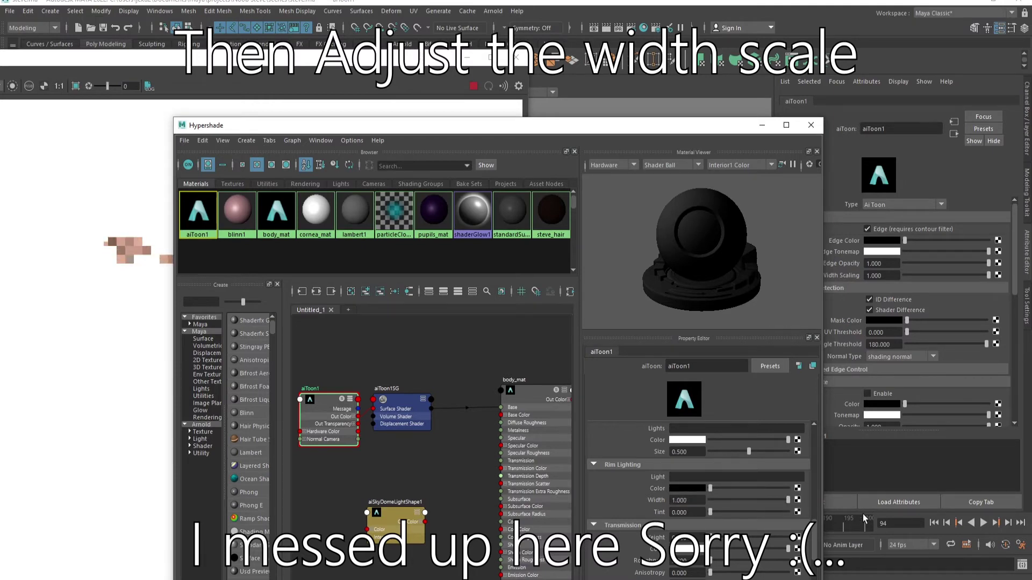
scroll(691, 524, "down", 5)
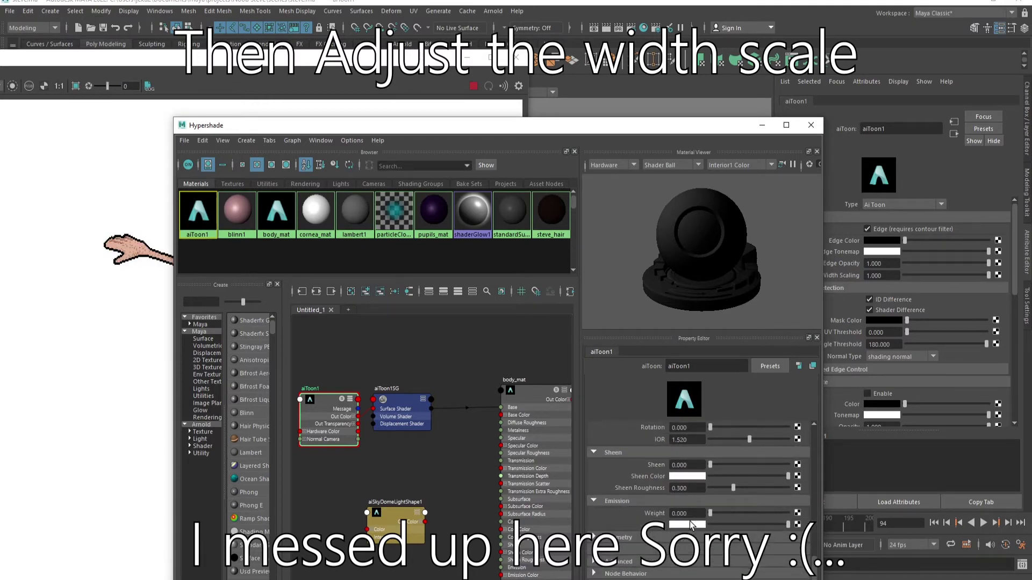
left_click(629, 562)
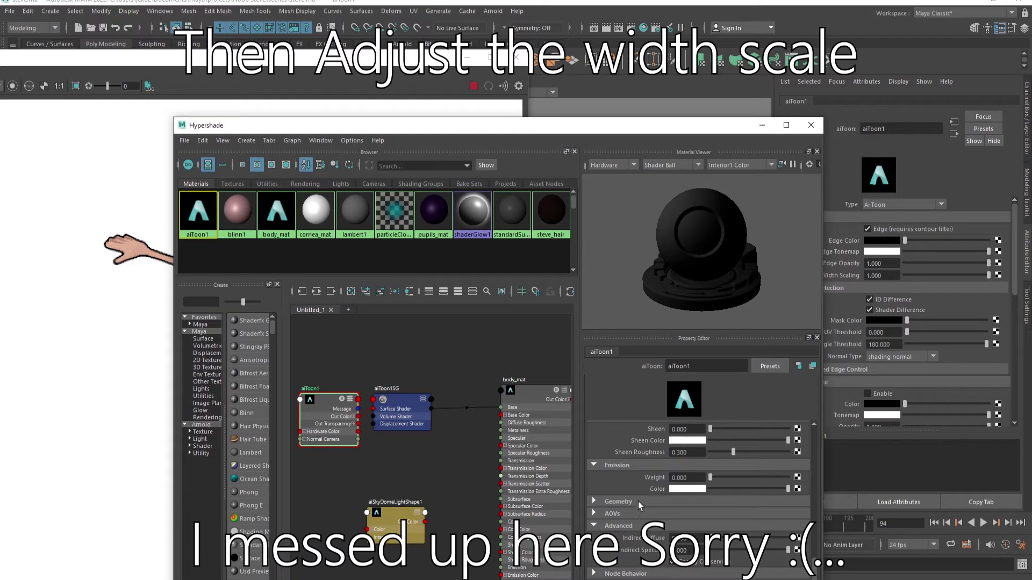
left_click(618, 502)
scroll(640, 502, "up", 8)
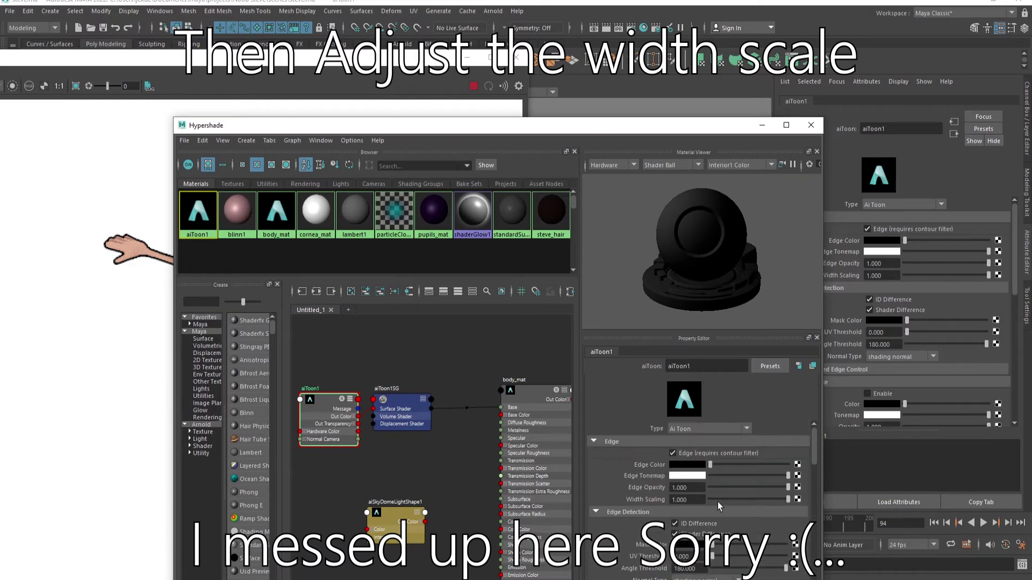
Step: Try an Edge Opacity of 0.273 and a light grey Edge Color on aiToon1, undoing each change
left_click(731, 487)
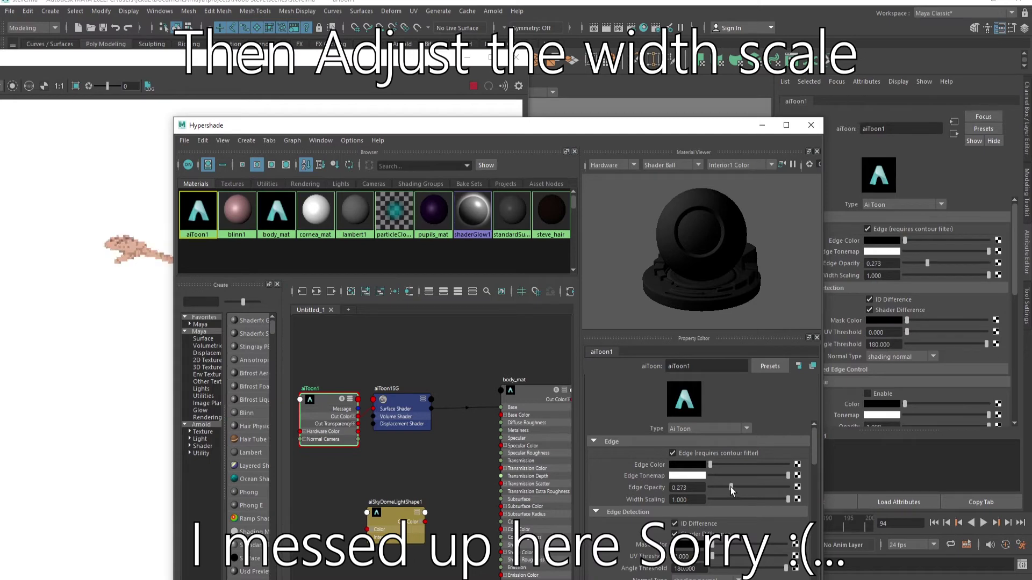
key("ctrl+z")
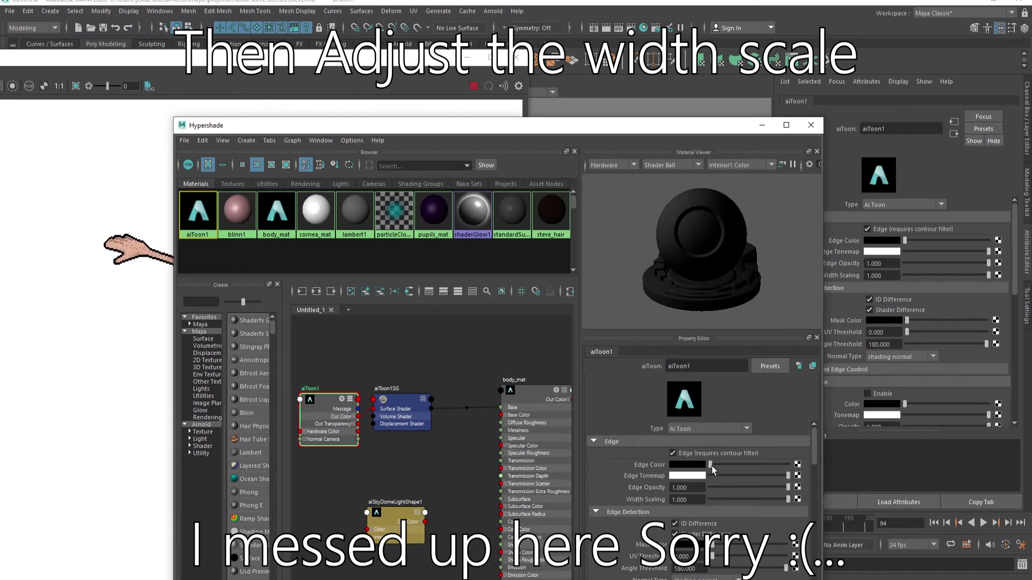
left_click_drag(725, 465, 758, 465)
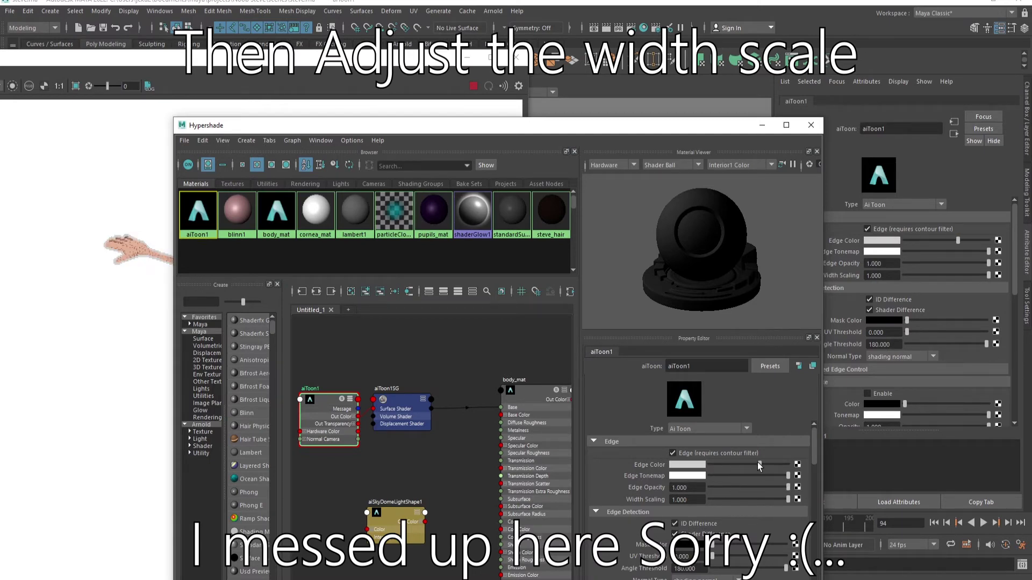
key("ctrl+z")
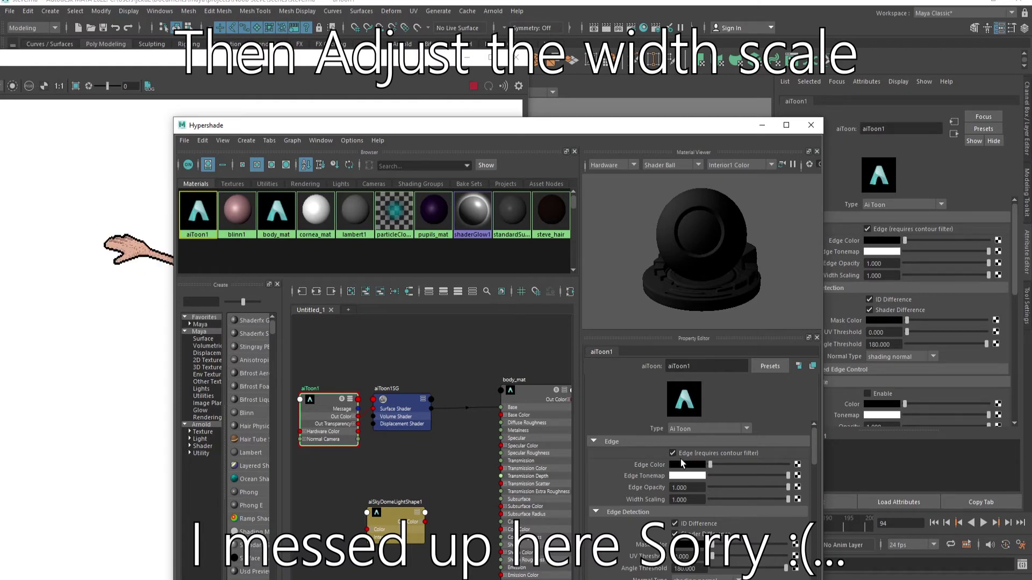
Step: Try a yellow Edge Color on aiToon1, check it on the rendered character, and reset the color to black
left_click(687, 465)
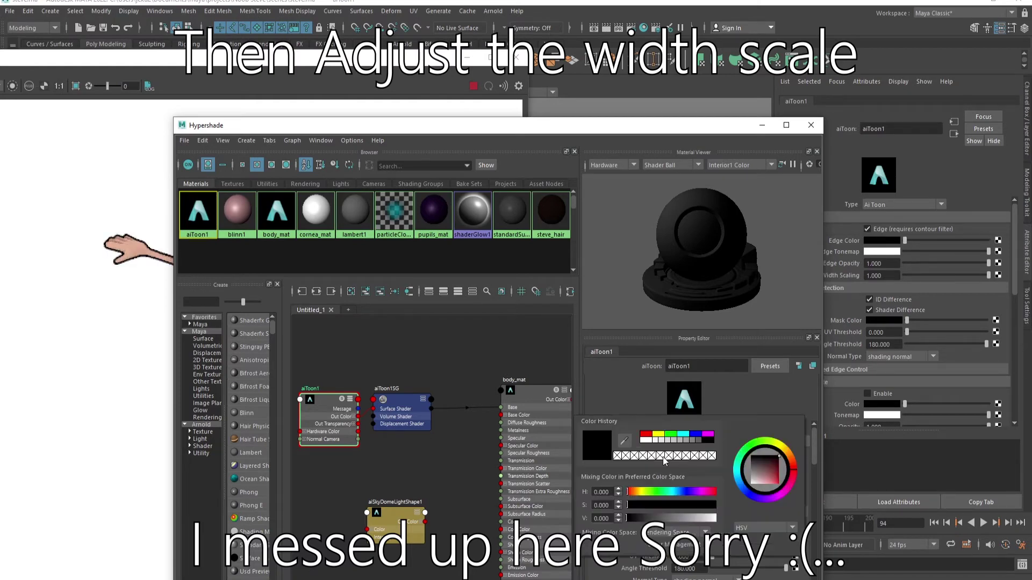
left_click(659, 438)
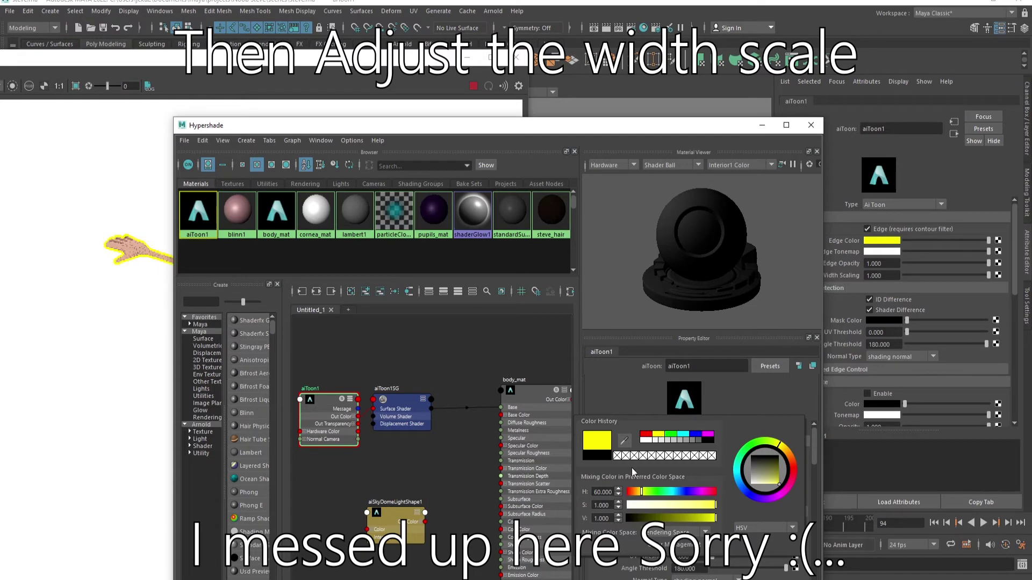
left_click_drag(650, 134, 795, 346)
left_click(131, 300)
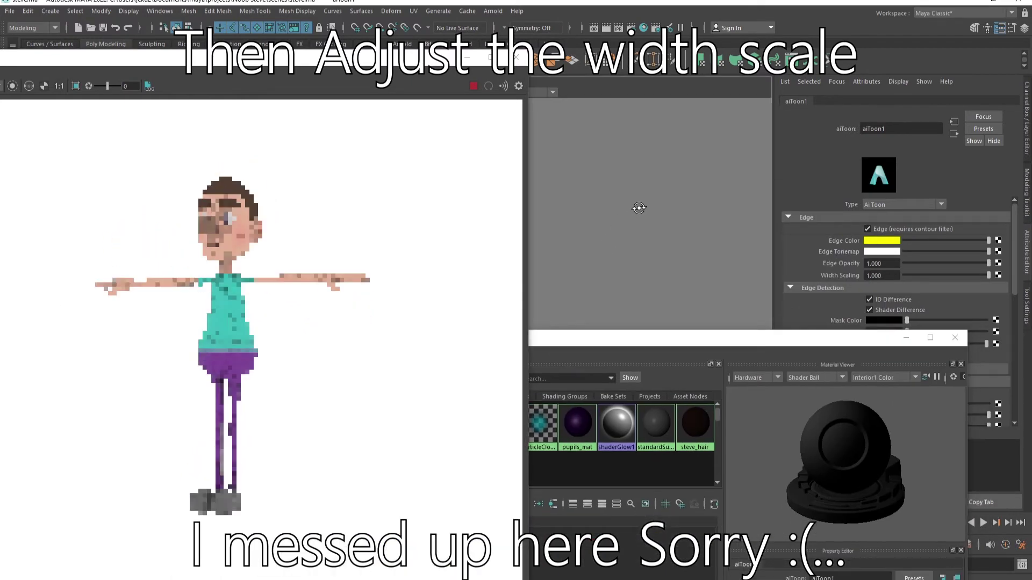
left_click_drag(678, 343, 588, 199)
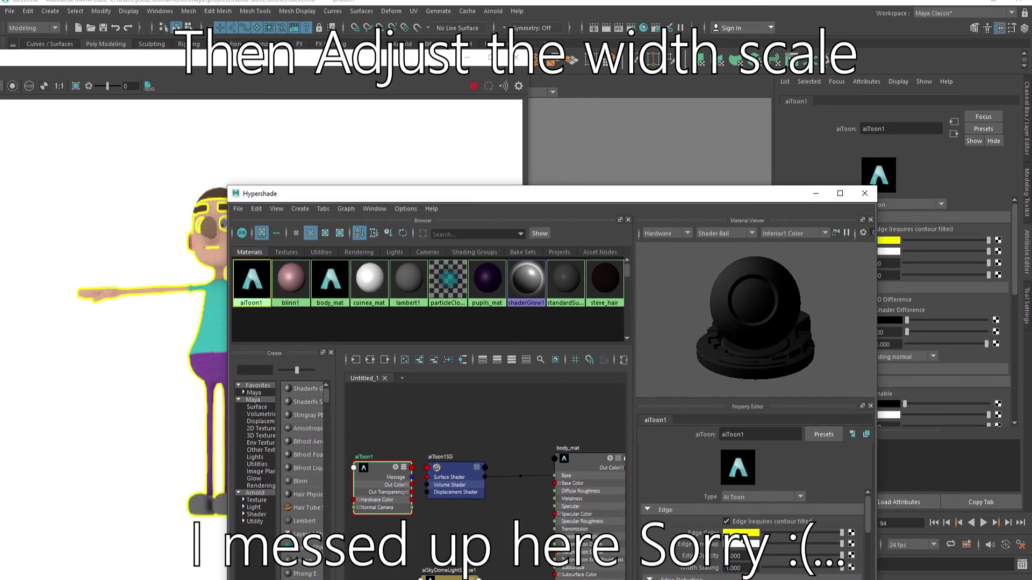
left_click(735, 534)
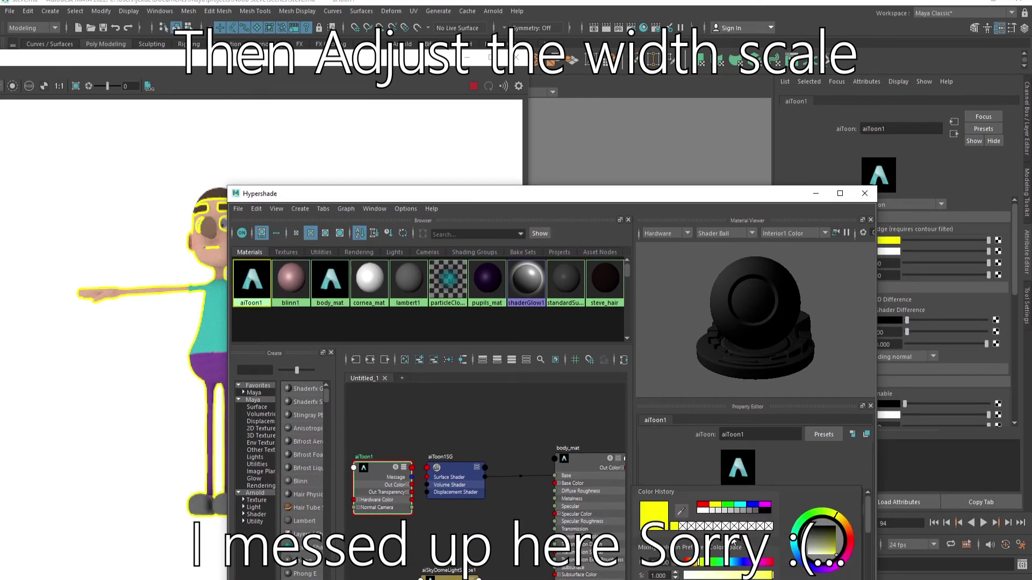
left_click(767, 512)
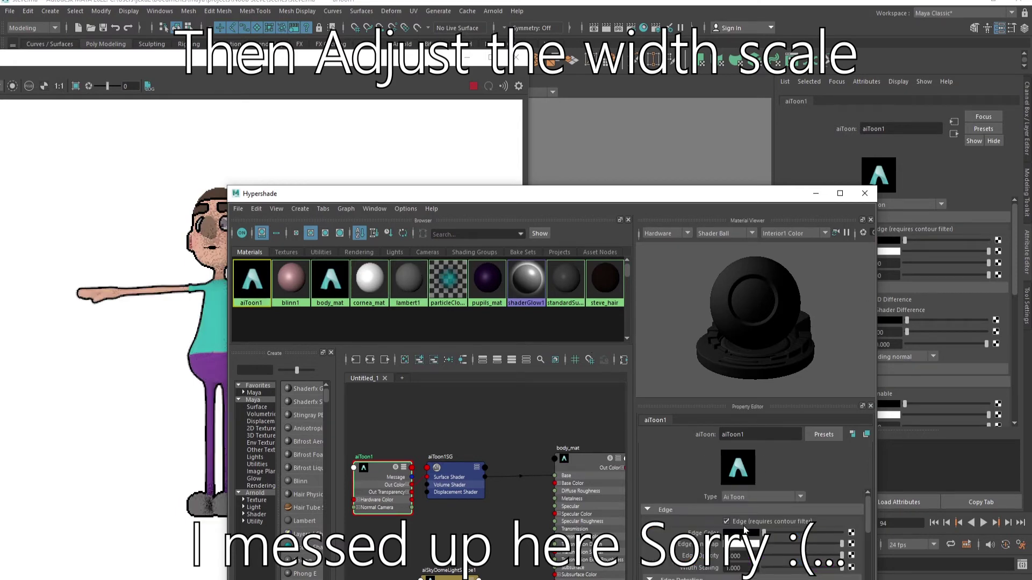
Step: Lower the edge Width Scaling of aiToon1 to 0.573 and fine-tune the outline thickness
left_click_drag(841, 568, 807, 568)
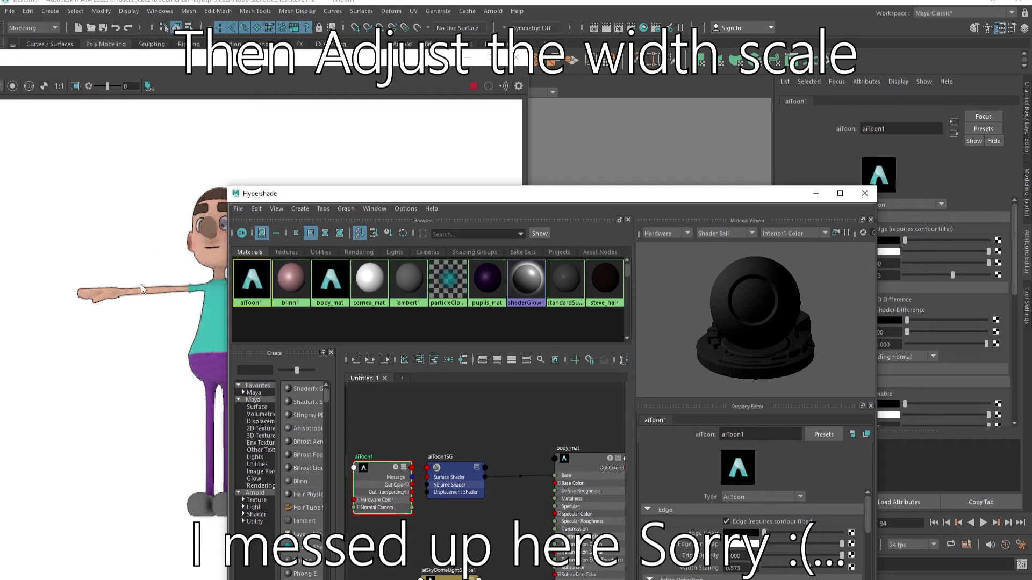
scroll(687, 568, "down", 2)
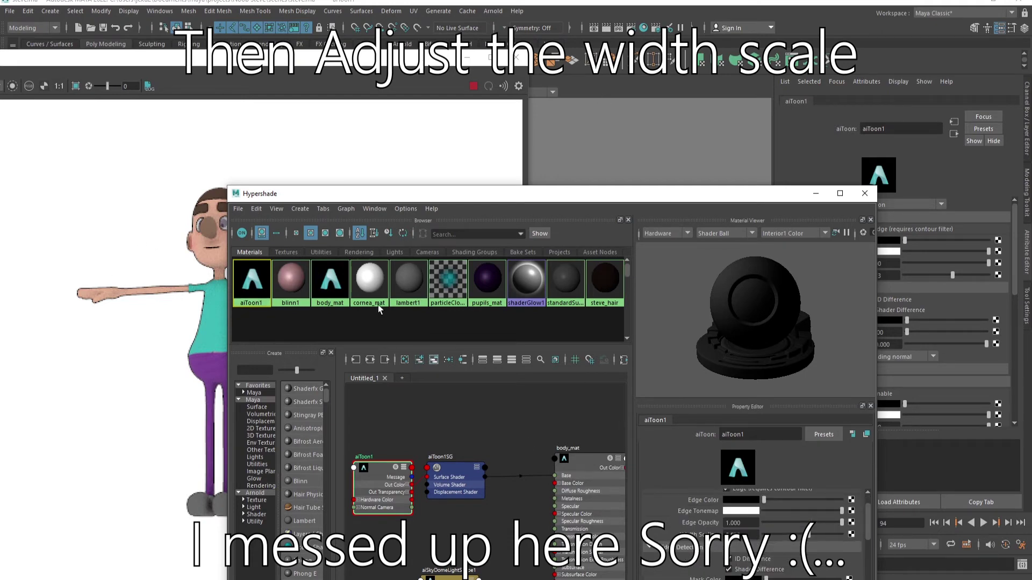
left_click(821, 534)
left_click_drag(821, 533, 828, 533)
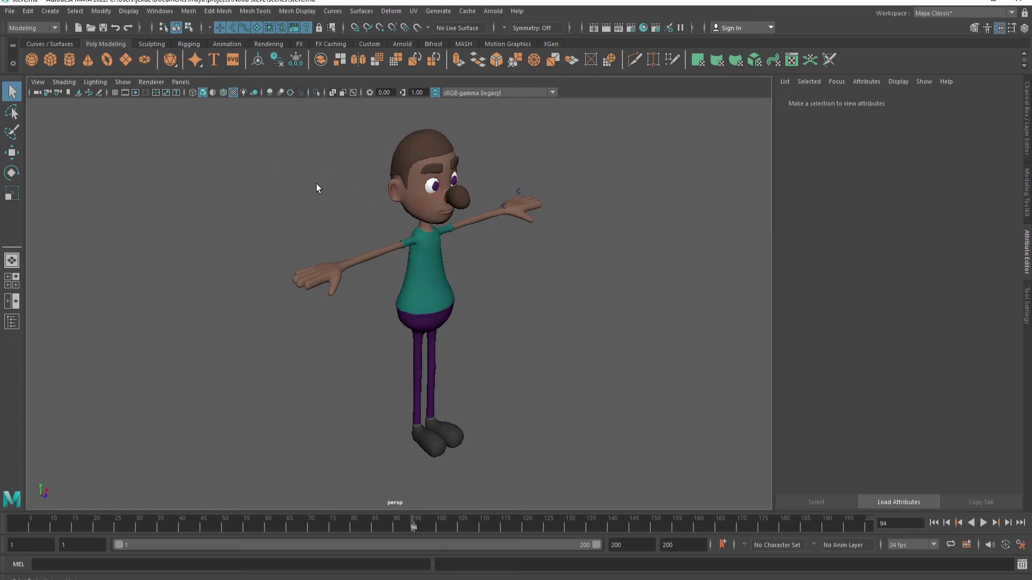
Step: Select the whole steve character through the Outliner
left_click_drag(250, 147, 608, 494)
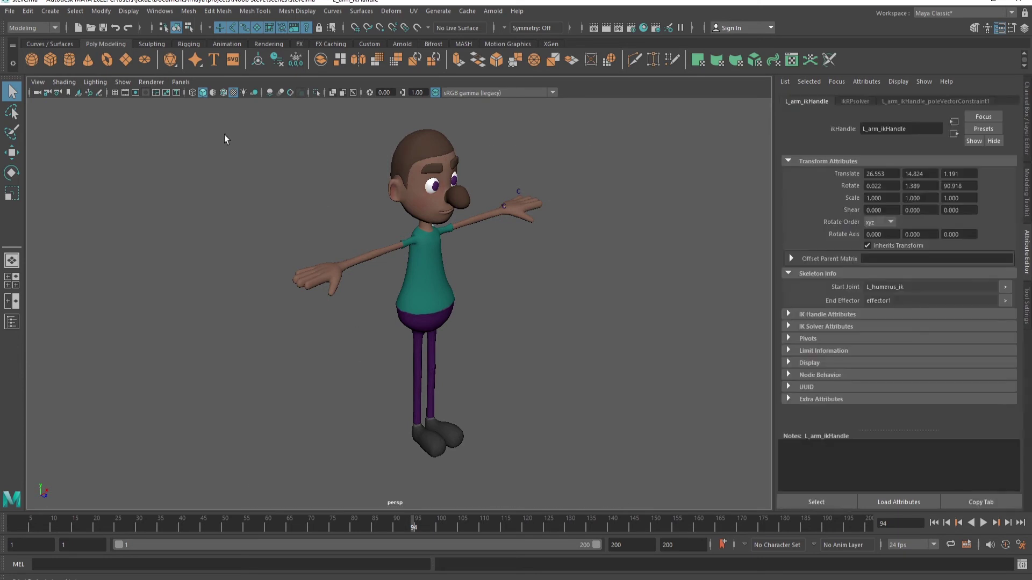
left_click(12, 322)
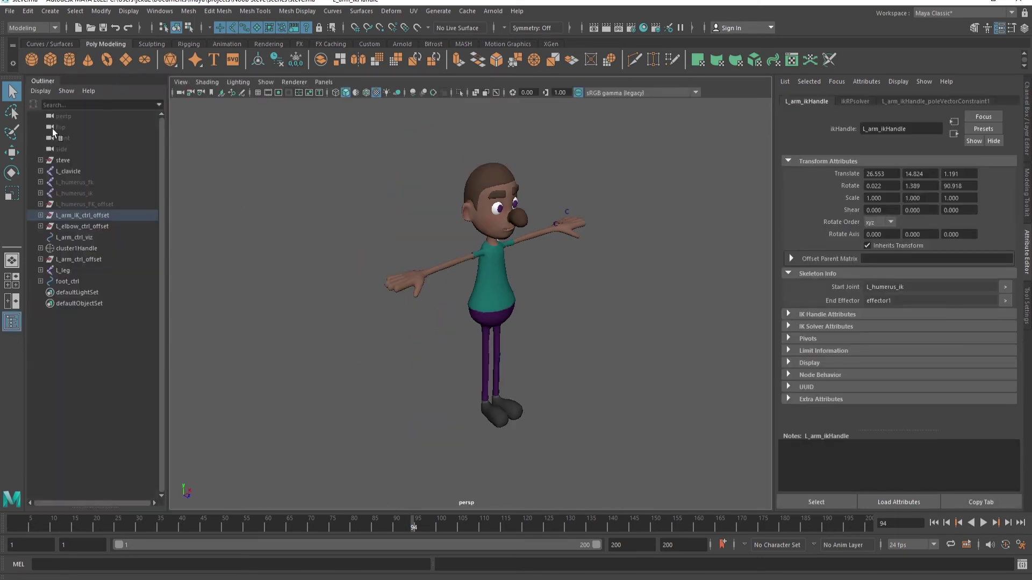
left_click(62, 160)
left_click(12, 322)
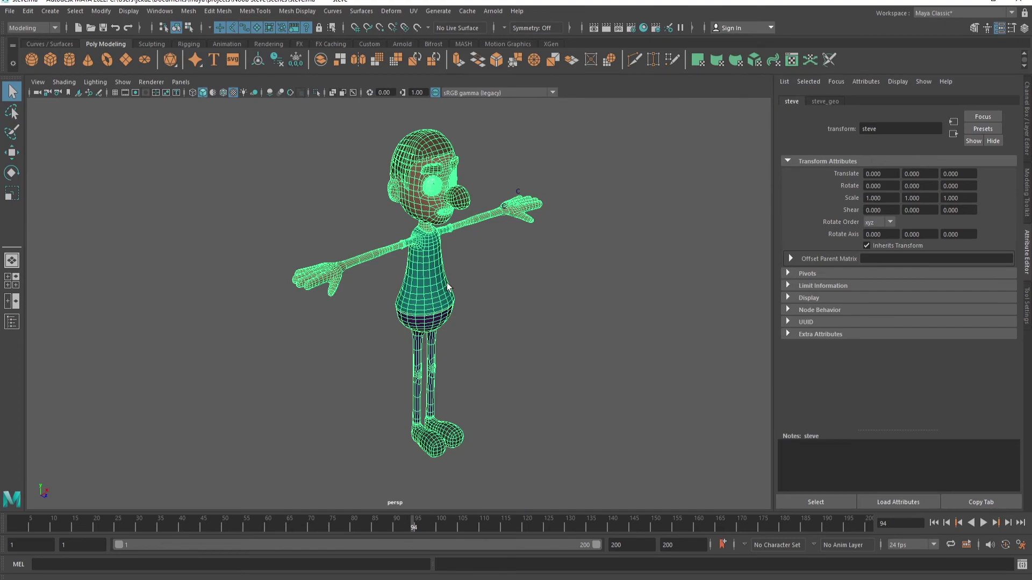
Step: Switch to the Rendering menu set and assign a new toon outline to the selected character
left_click_drag(454, 233, 294, 229, "alt")
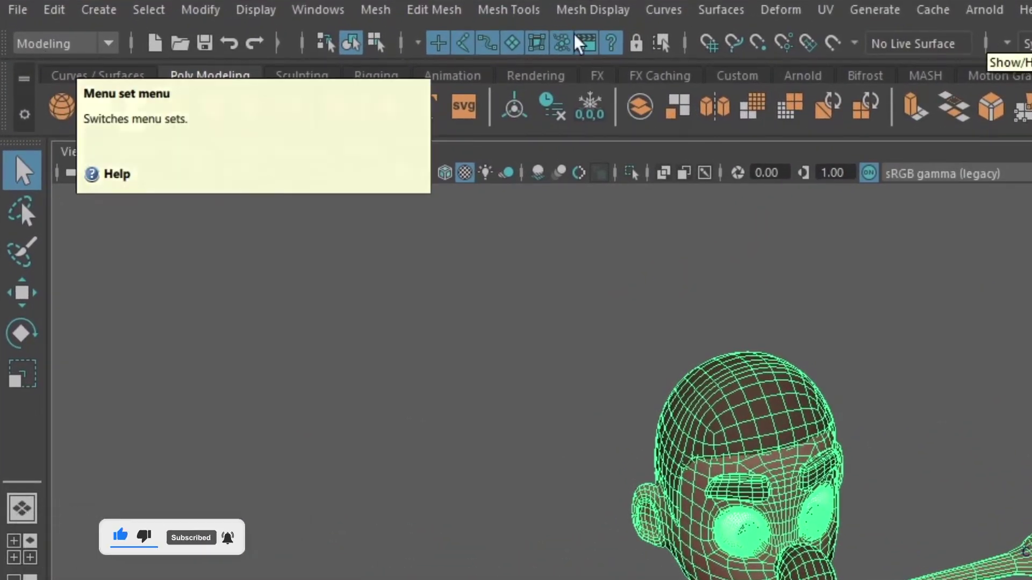
left_click(66, 44)
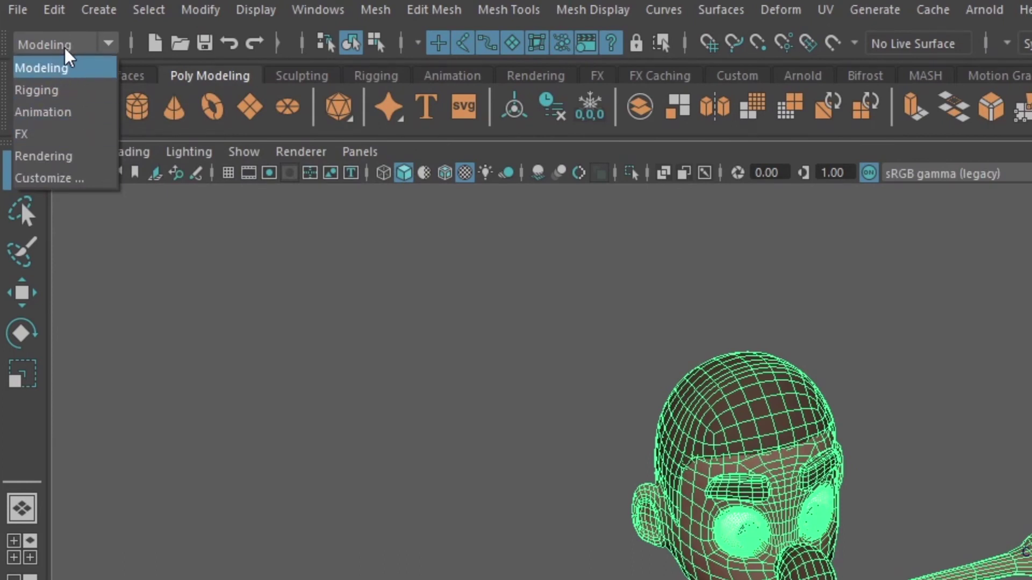
left_click(65, 156)
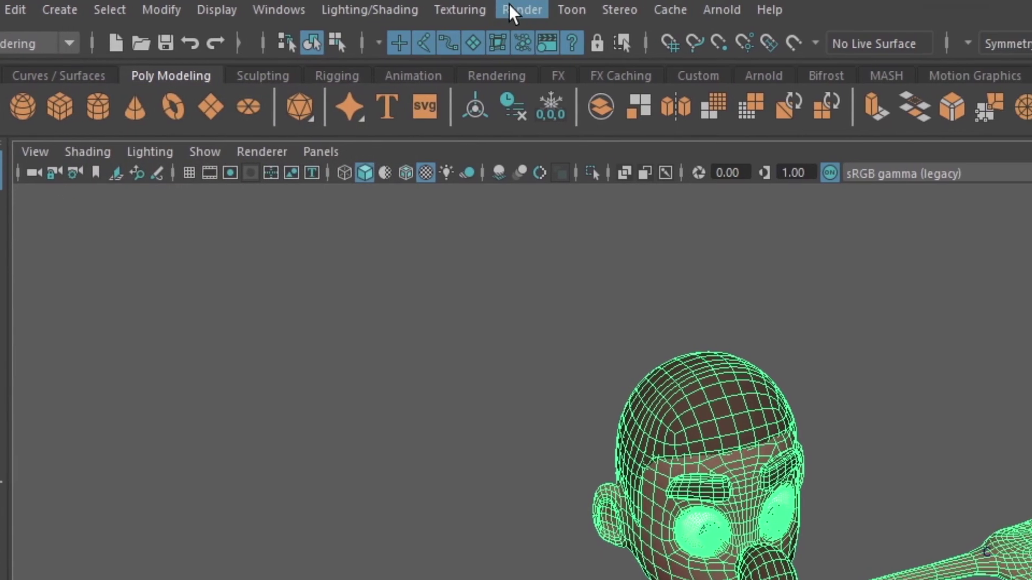
left_click(524, 10)
mouse_move(555, 68)
mouse_move(487, 86)
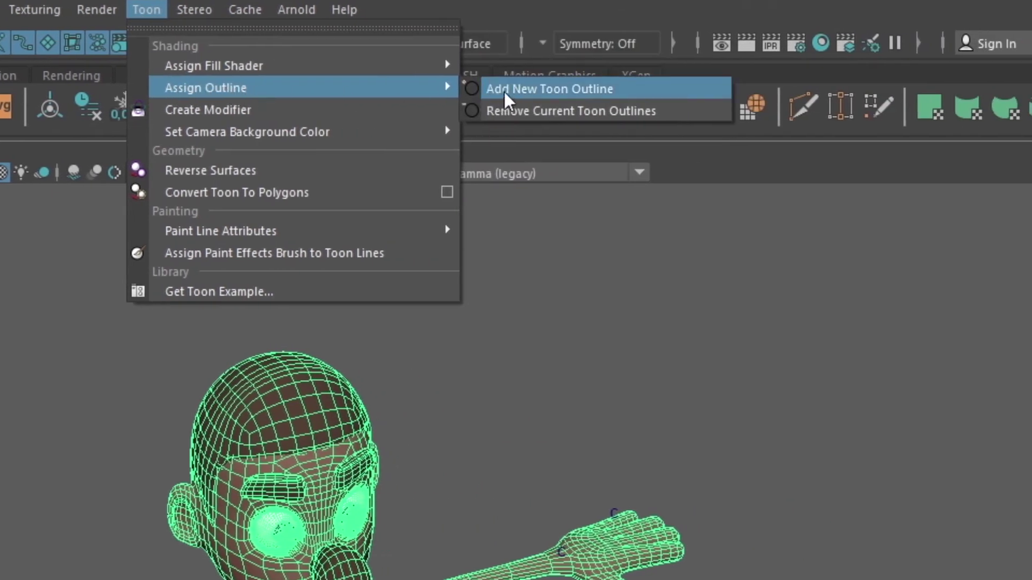
left_click(536, 87)
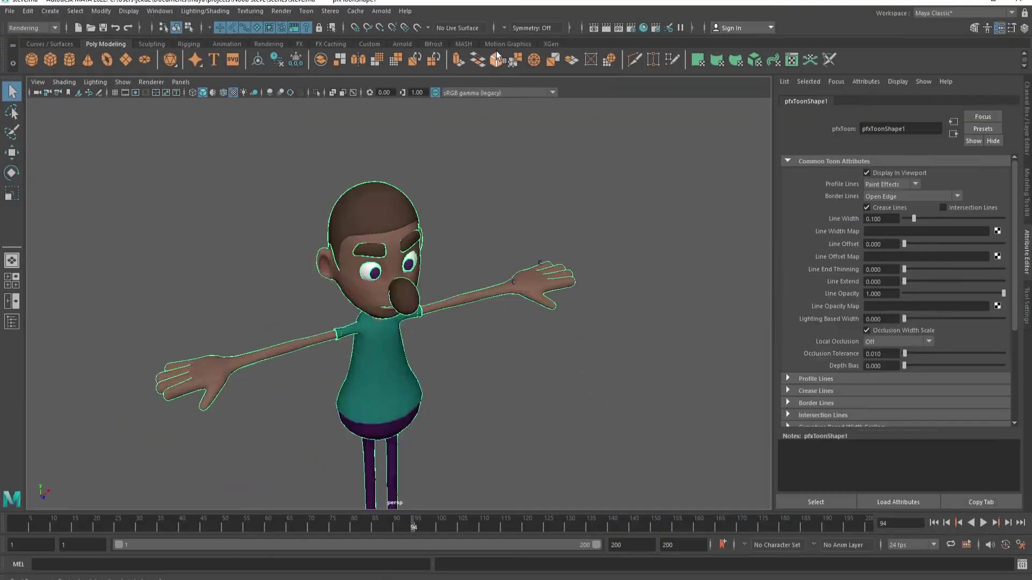
left_click(490, 170)
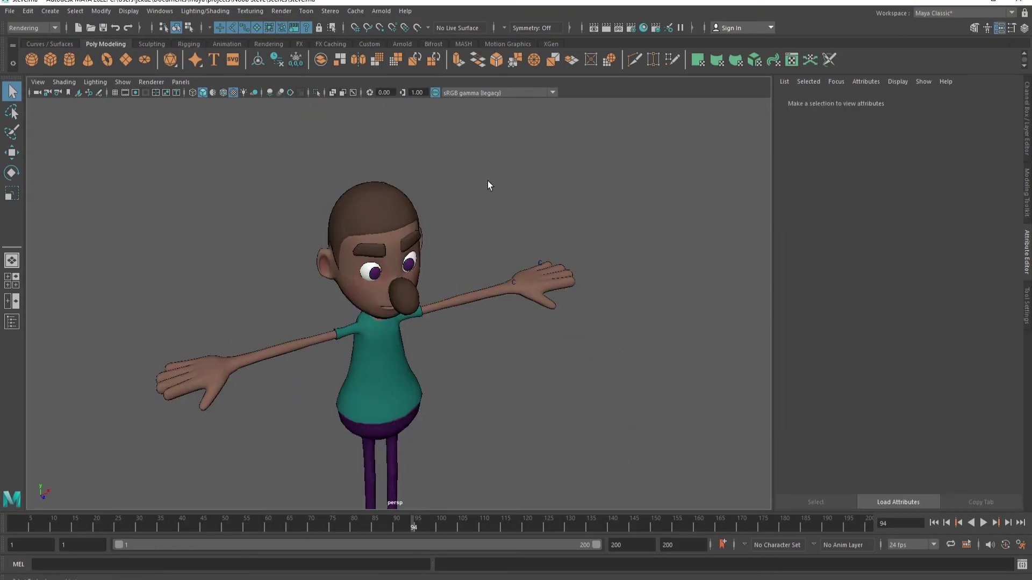
Step: Select the toon outline object pfxToon1 around the character
left_click_drag(458, 309, 223, 256, "alt")
right_click_drag(224, 255, 72, 240, "alt")
left_click_drag(72, 240, 283, 286, "alt")
right_click_drag(282, 283, 293, 246, "alt")
left_click_drag(293, 247, 328, 247, "alt")
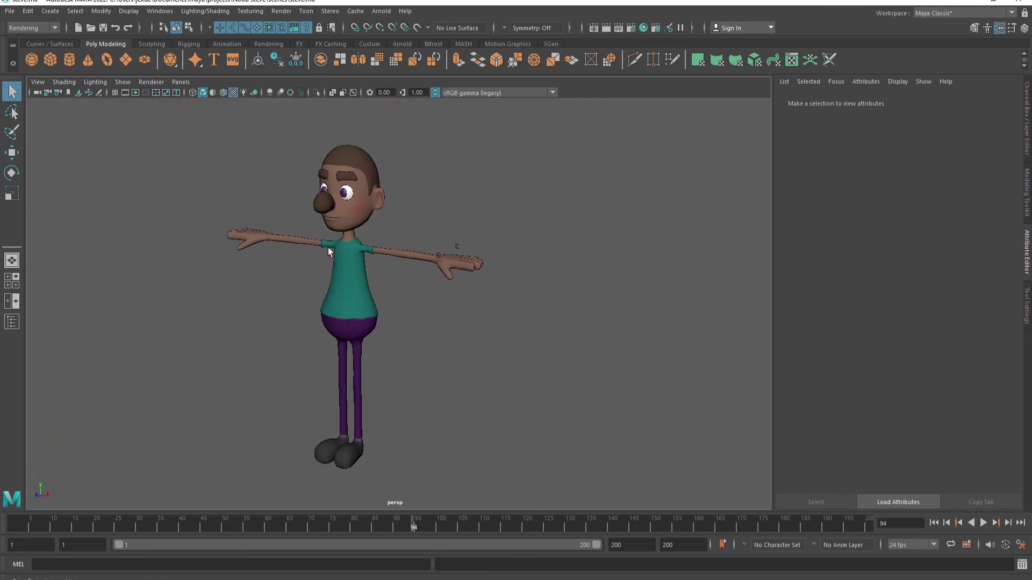
left_click(376, 250)
scroll(387, 251, "up", 5)
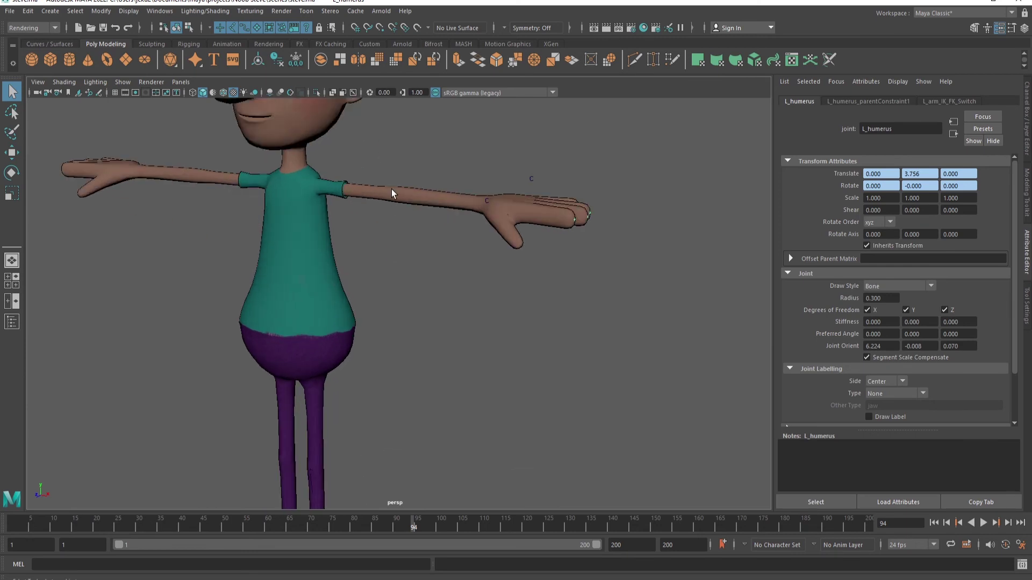
left_click(392, 189)
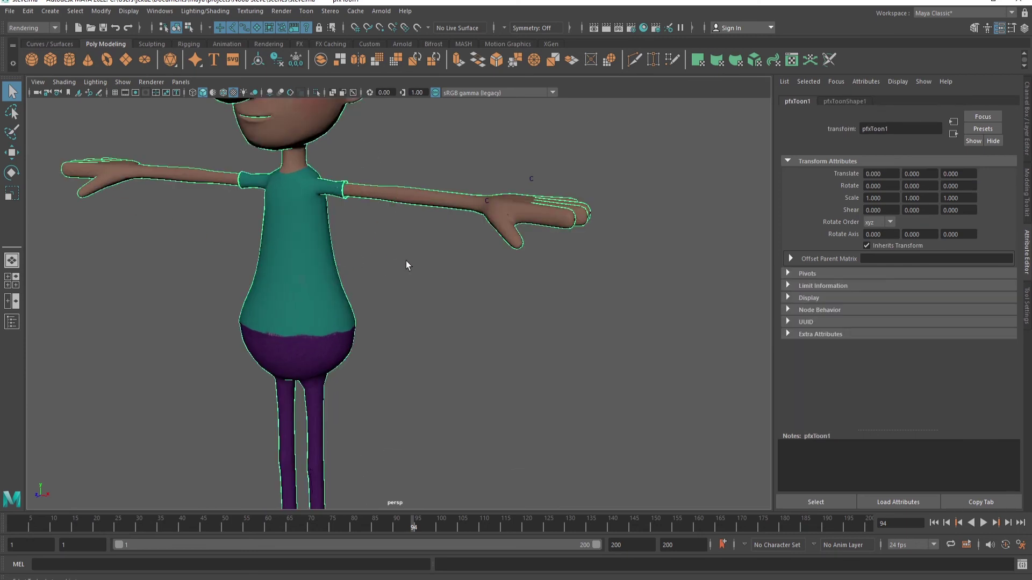
scroll(322, 262, "down", 5)
scroll(232, 263, "up", 2)
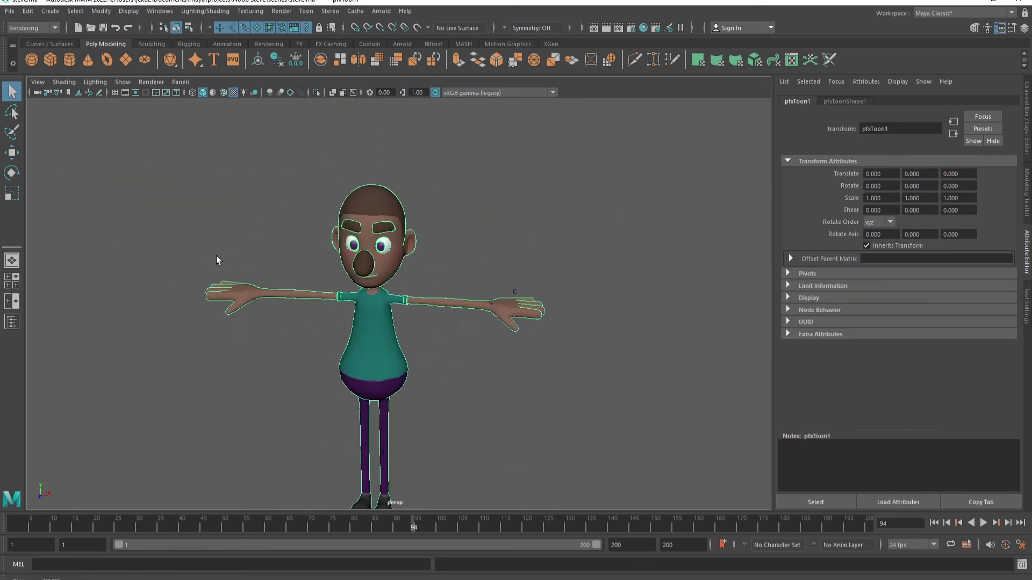
middle_click_drag(216, 256, 196, 213, "alt")
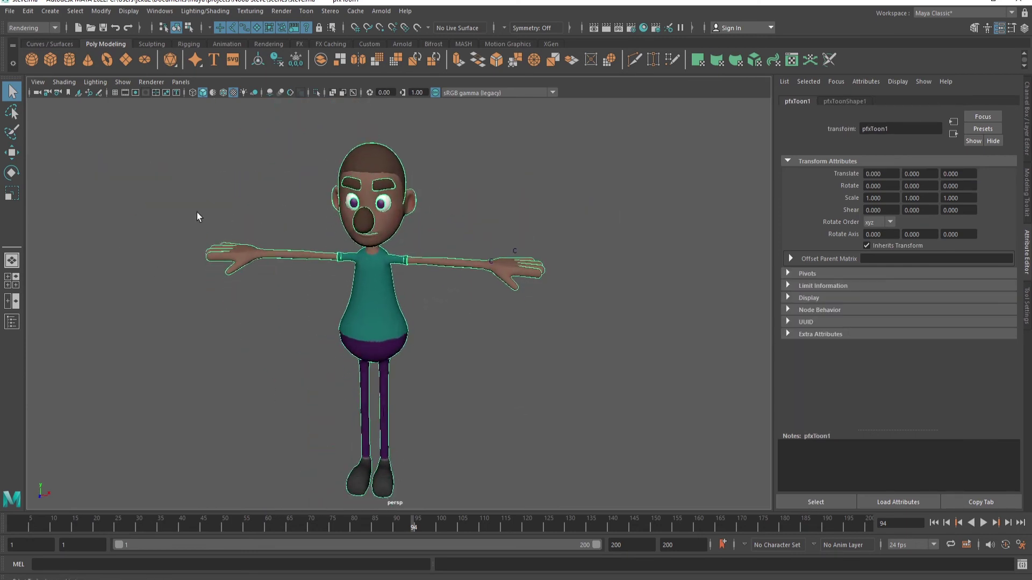
Step: Set the Line Width of pfxToonShape1 to 0.383 and check the outlined character from another angle
left_click(841, 103)
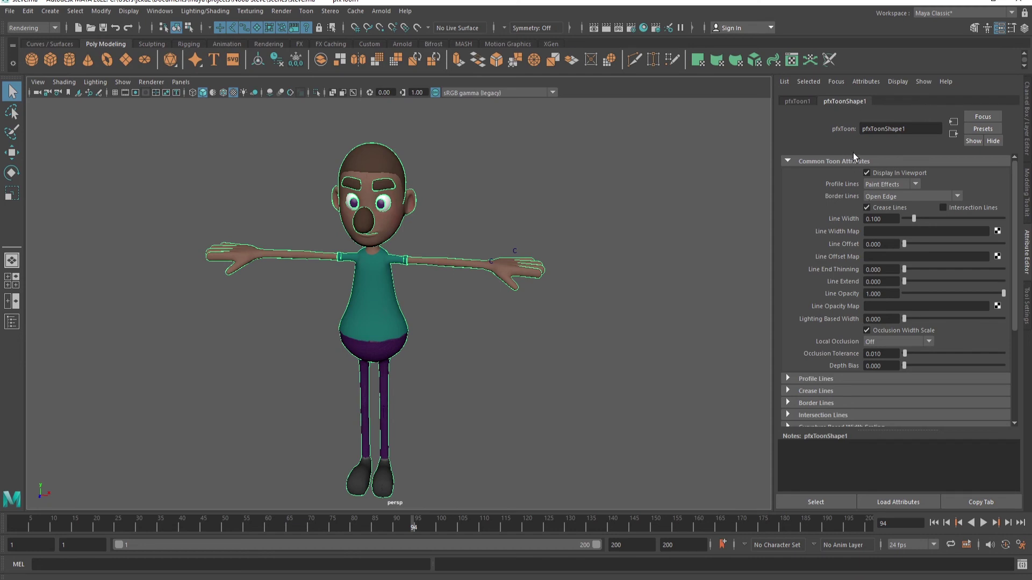
left_click_drag(915, 215, 950, 206)
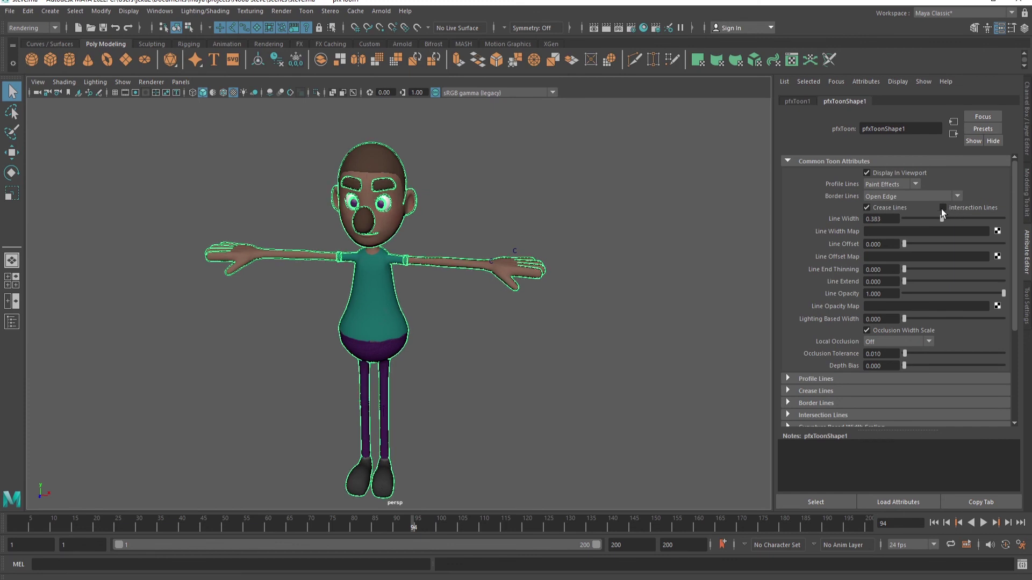
left_click(601, 179)
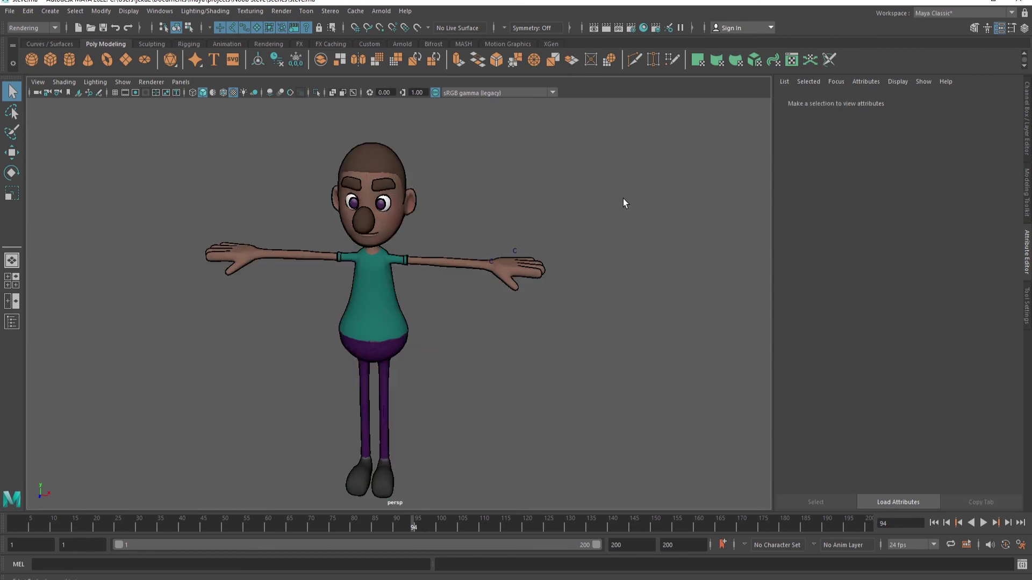
left_click_drag(572, 254, 487, 254, "alt")
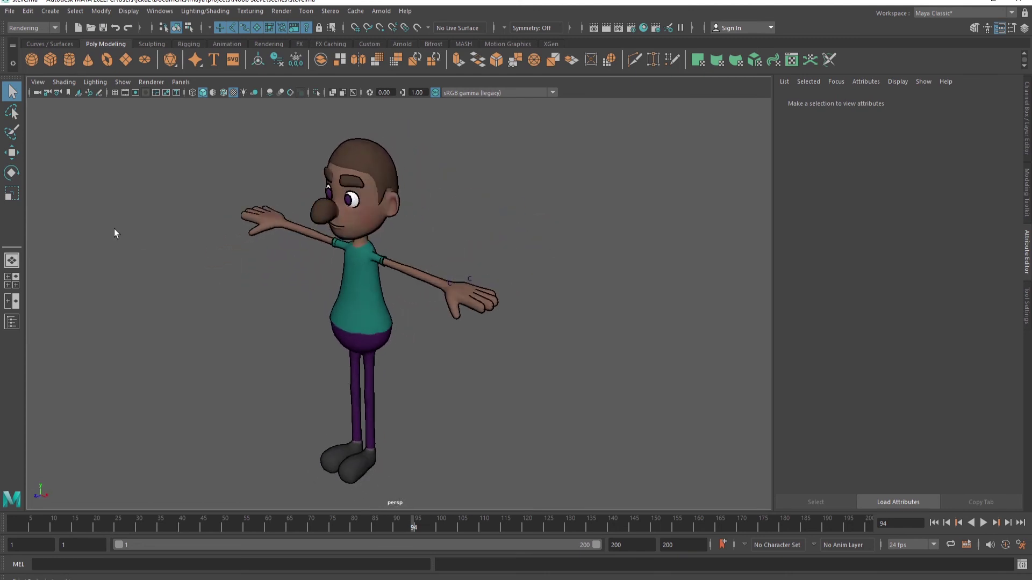
Step: Add an Arnold SkyDome light to the scene with the outlined character viewed from the front
scroll(396, 246, "up", 5)
left_click_drag(396, 246, 396, 320, "alt")
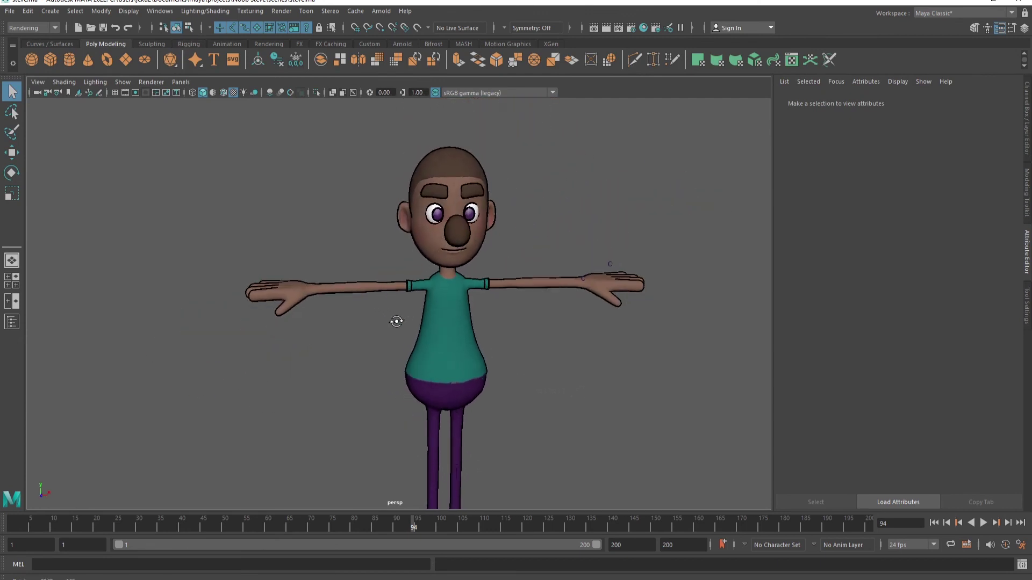
middle_click_drag(396, 320, 363, 301, "alt")
scroll(470, 295, "down", 3)
left_click_drag(470, 295, 461, 323, "alt")
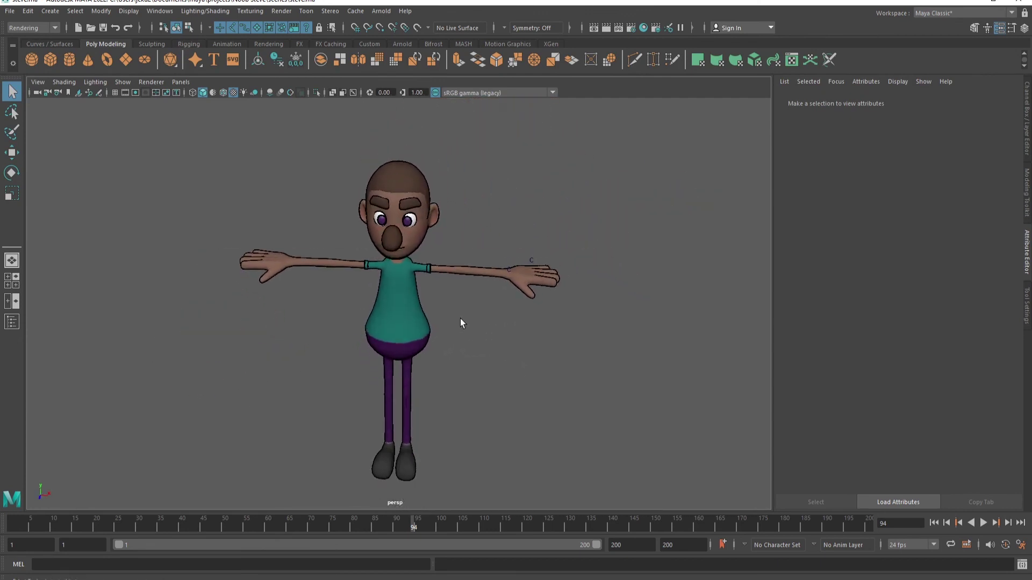
left_click(382, 11)
mouse_move(424, 67)
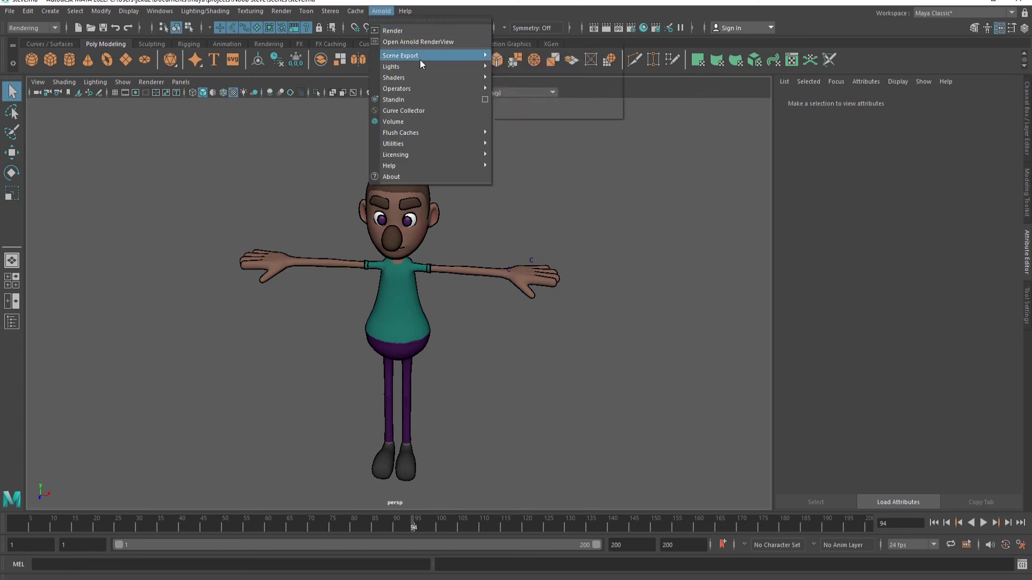
left_click(524, 75)
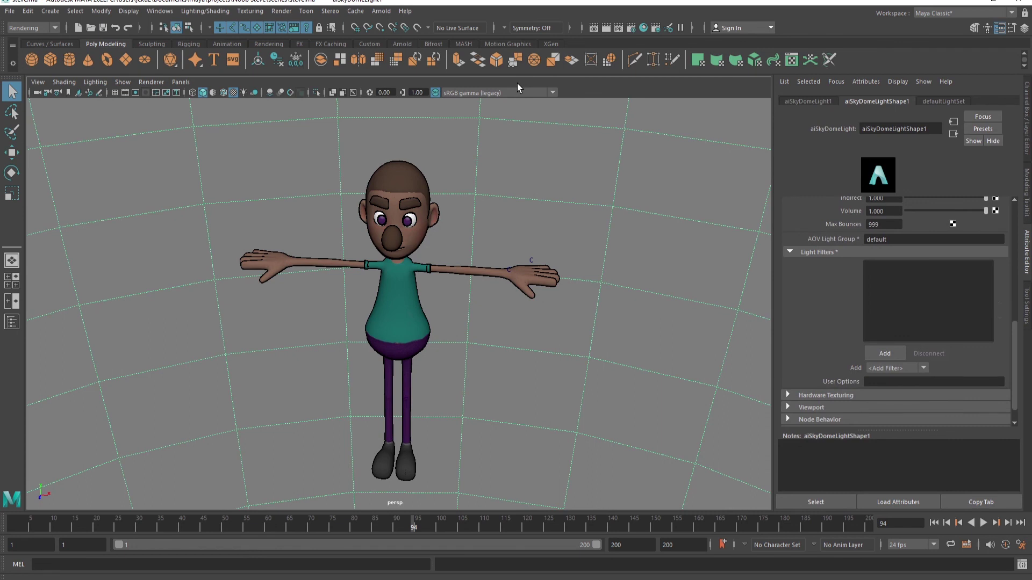
Step: Render the outlined character in the Arnold RenderView, inspect whether the toon outline shows, and close the render window
left_click(388, 11)
left_click(453, 42)
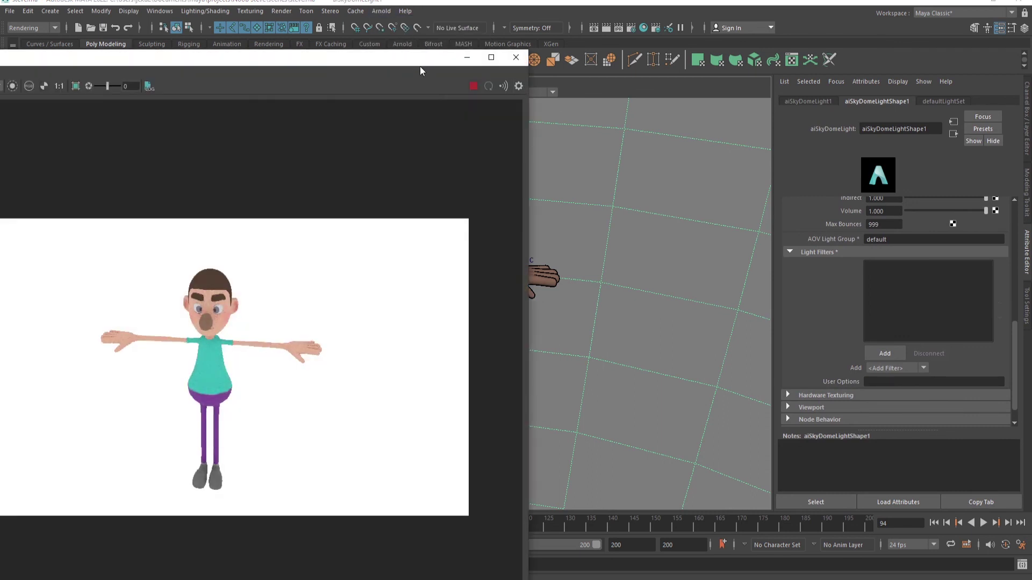
left_click_drag(421, 66, 680, 26)
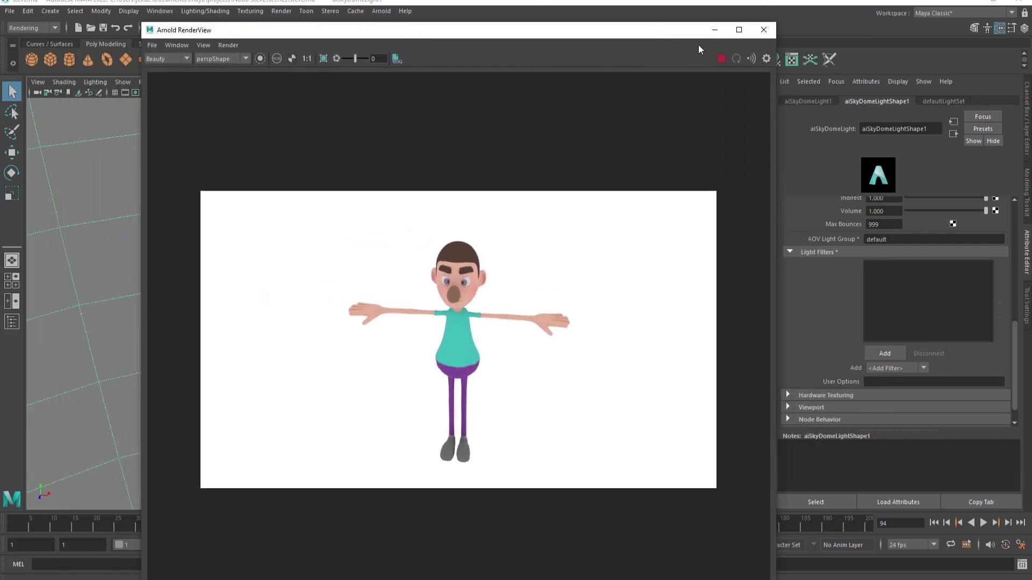
left_click(762, 30)
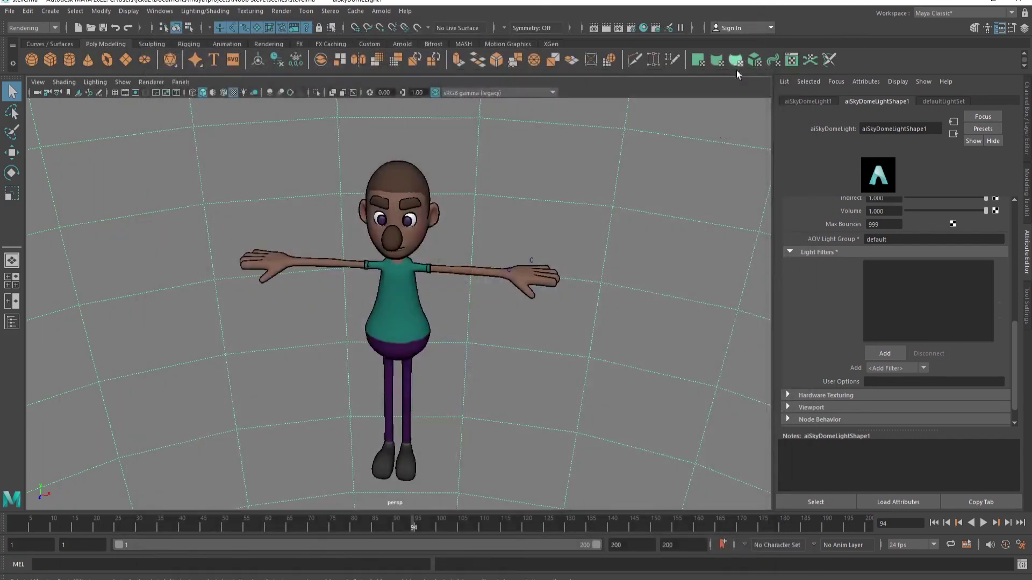
left_click(417, 283)
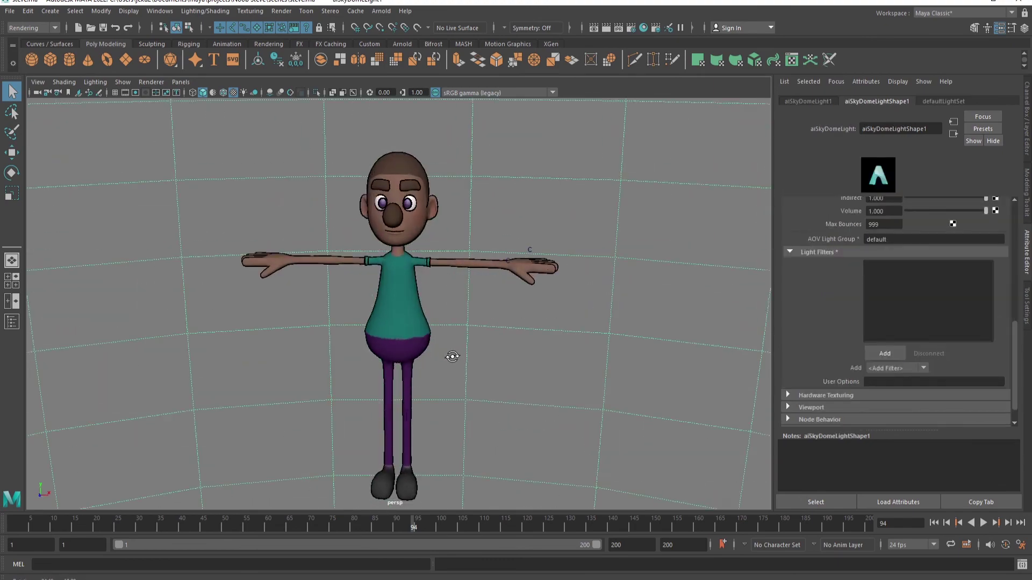
left_click_drag(453, 356, 453, 361, "alt")
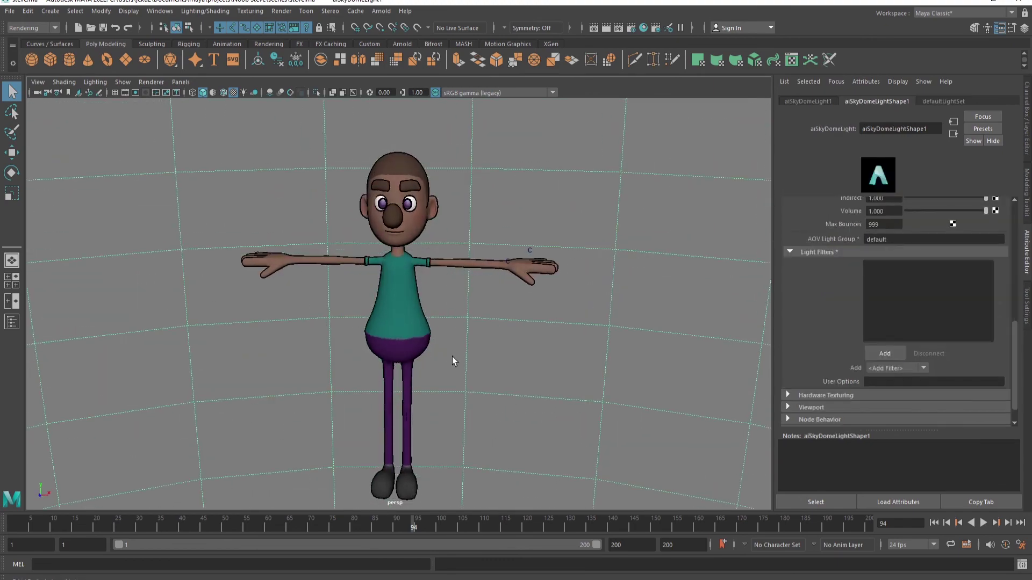